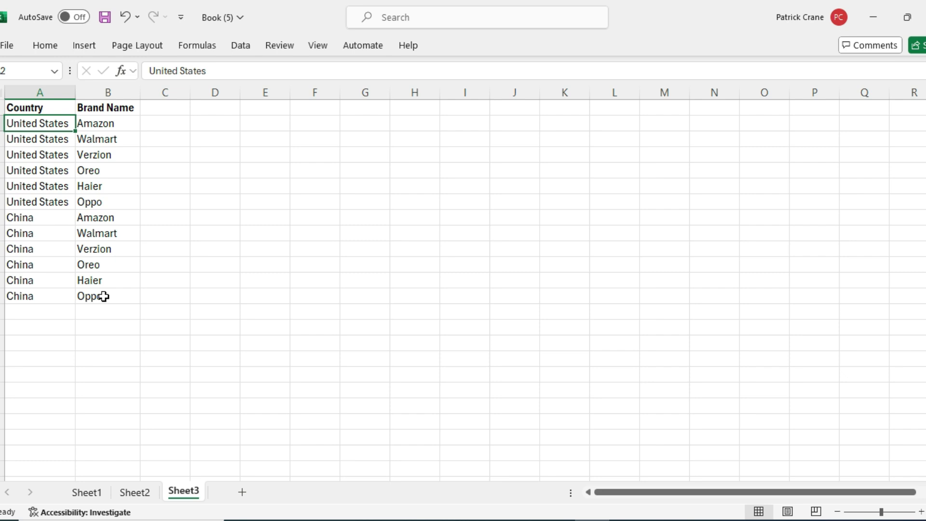
Step: Add a six-row Germany block from A14 with the country repeated in each row, and copy the China brand names beside it
key(BackSpace)
text(ermany)
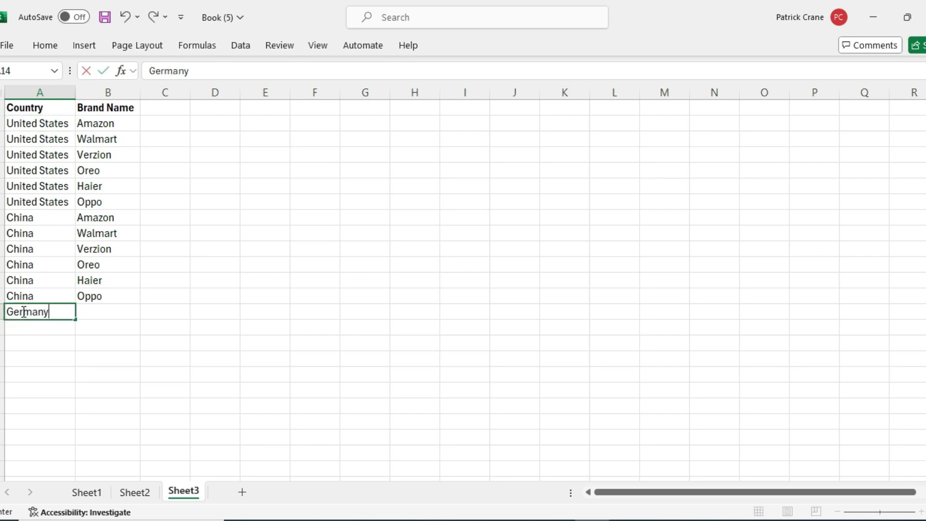
key(Tab)
click(109, 218)
drag(109, 218, 70, 400)
key(ctrl+c)
click(108, 312)
key(ctrl+v)
click(64, 319)
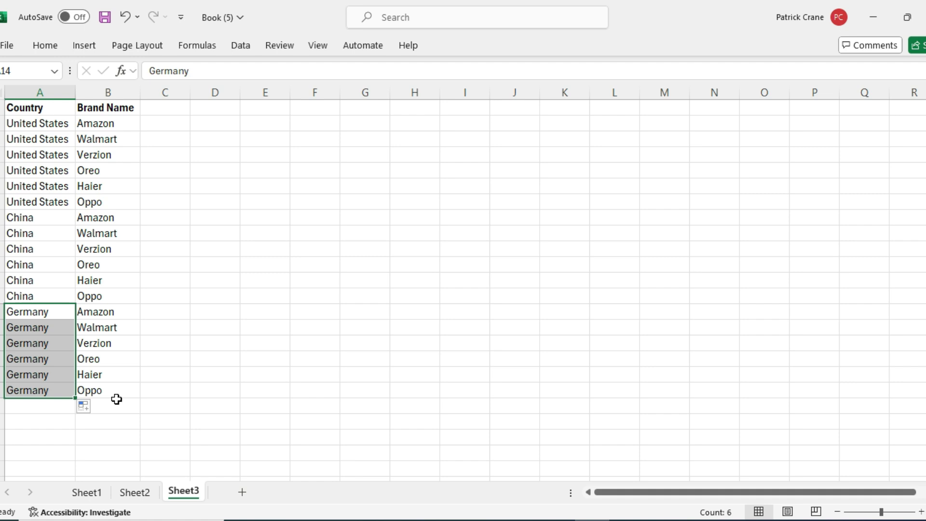
Step: Enter Italy as the next country in cell A20, below the Germany block
click(50, 405)
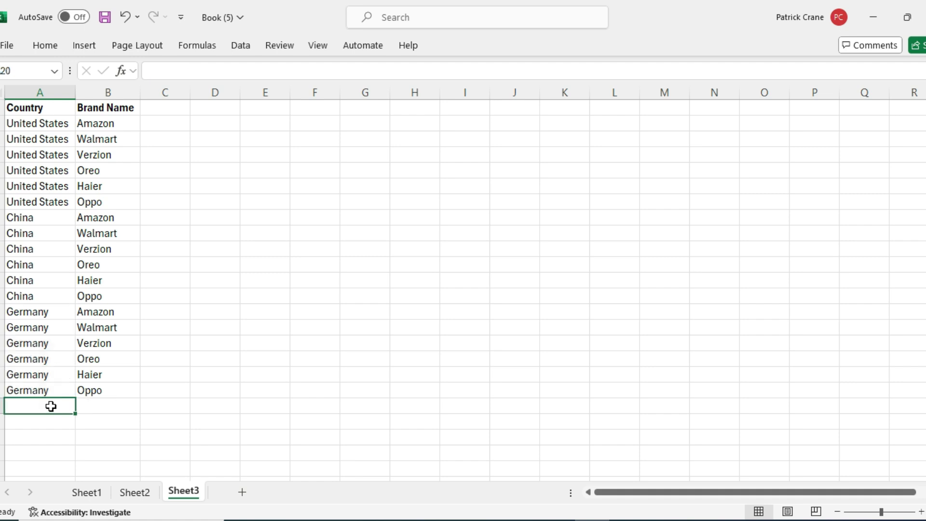
text(Ital)
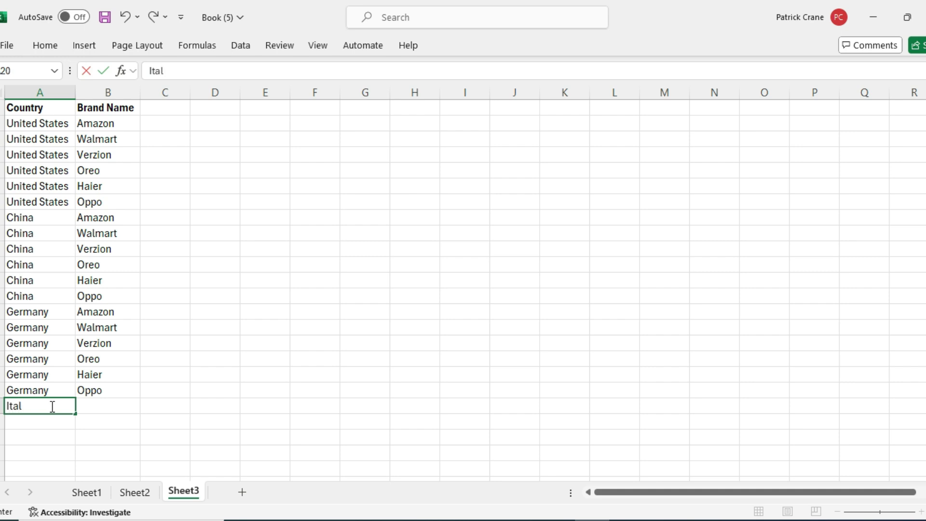
text(y)
key(Return)
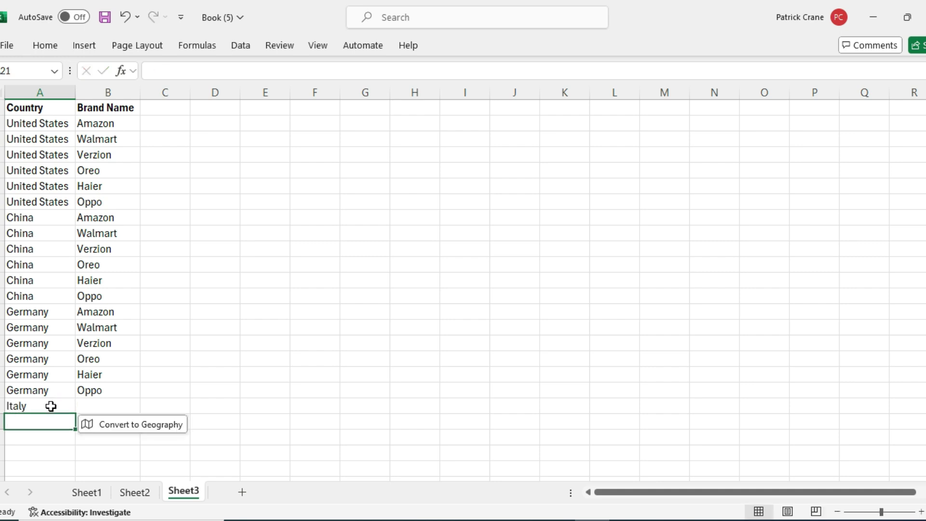
Step: Start recording a macro named CreateNewCountry, stored in this workbook
click(315, 51)
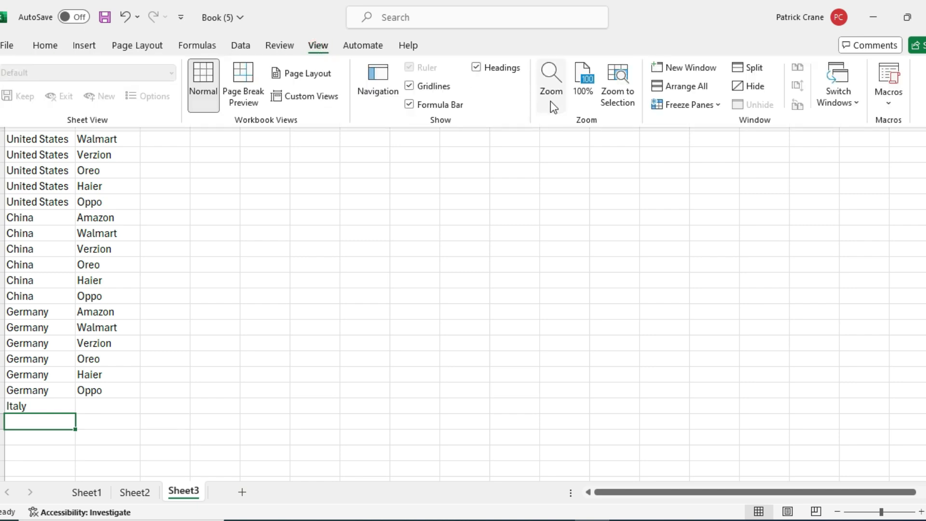
click(887, 105)
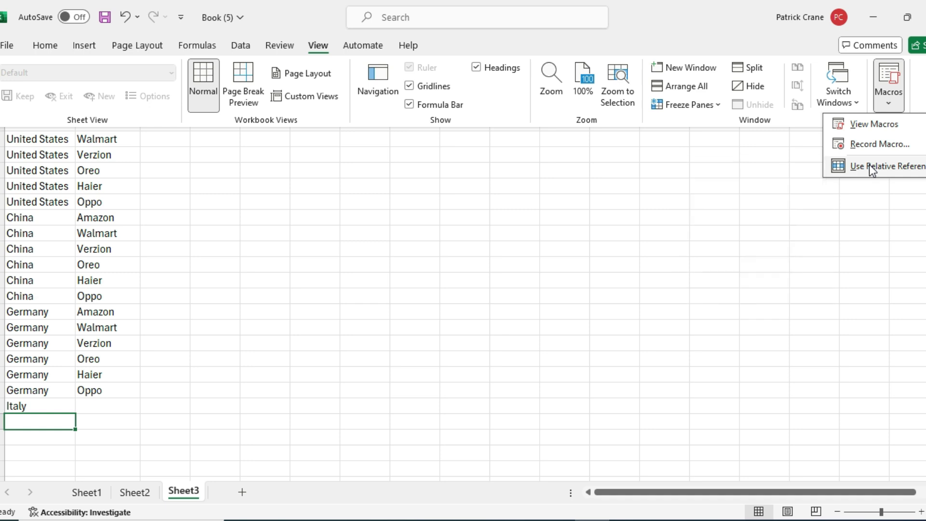
click(866, 144)
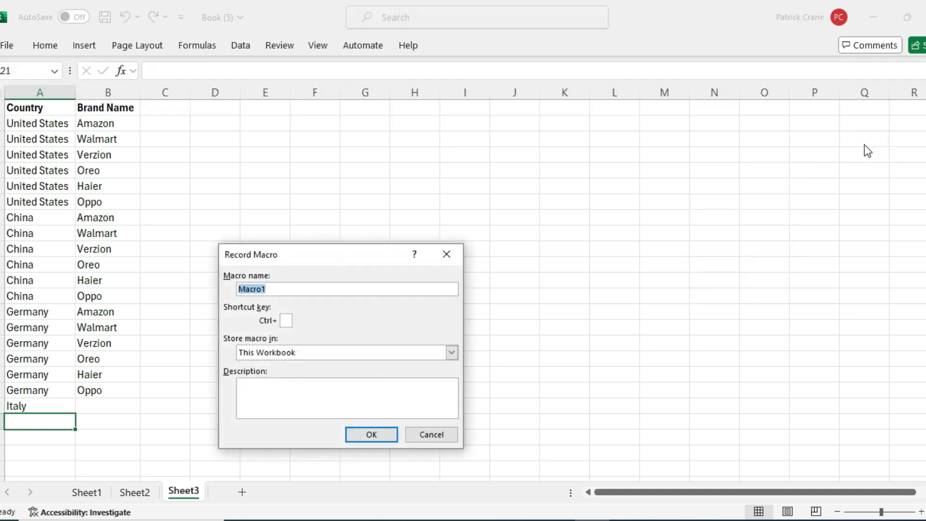
key(BackSpace)
text(Create New Country)
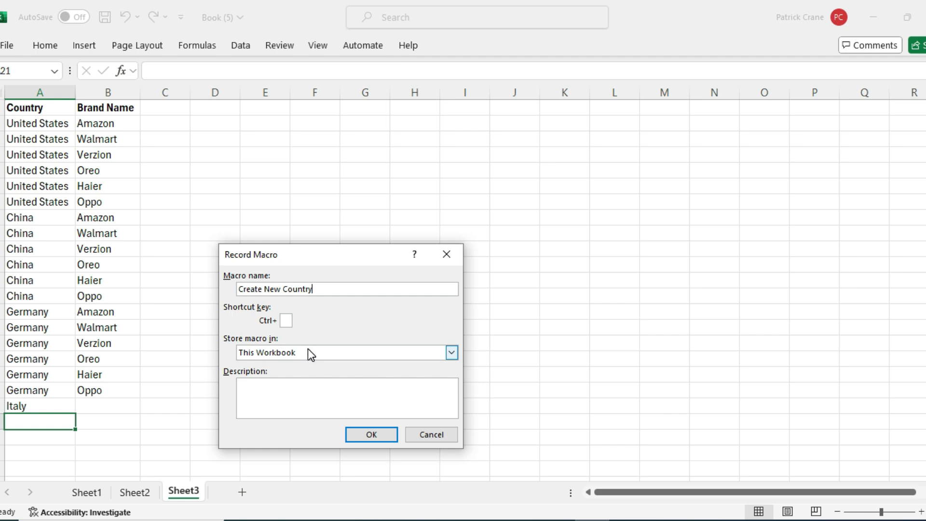
click(362, 435)
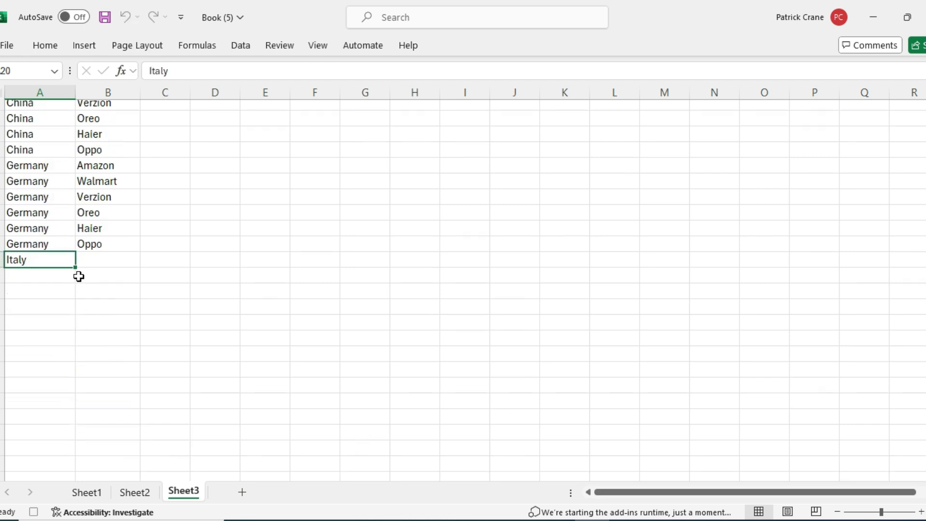
Step: Fill Italy down to six rows and copy the Germany brand names from Amazon to Oppo next to them
drag(74, 269, 61, 346)
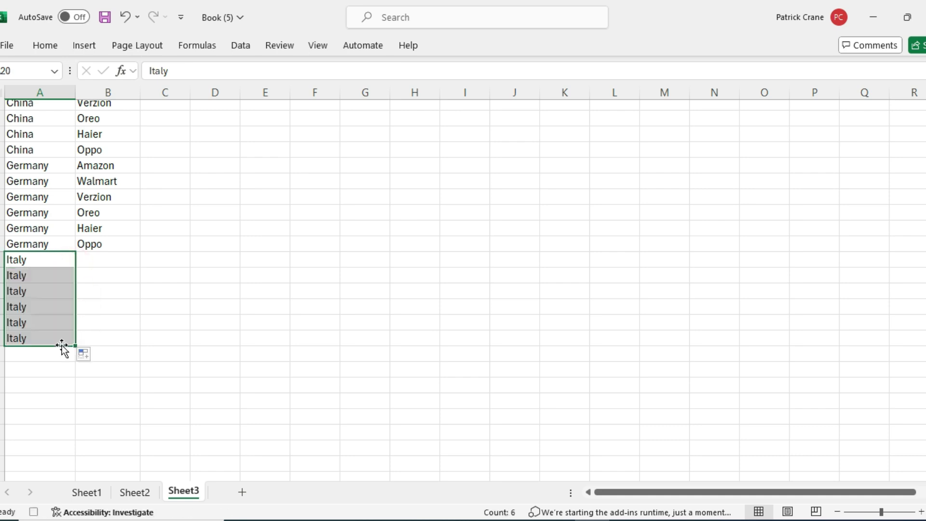
drag(108, 164, 107, 238)
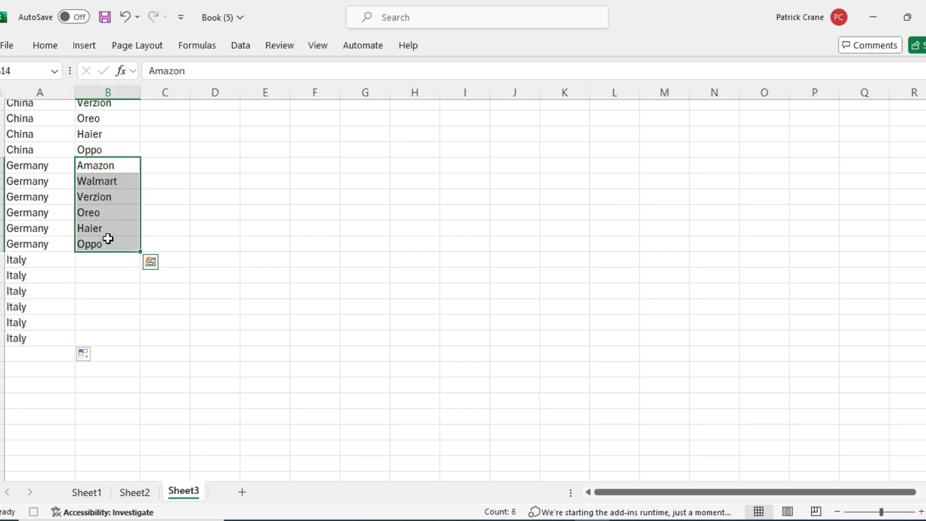
click(114, 259)
text(Amazon Walmart Verzion Oreo Haier Oppo)
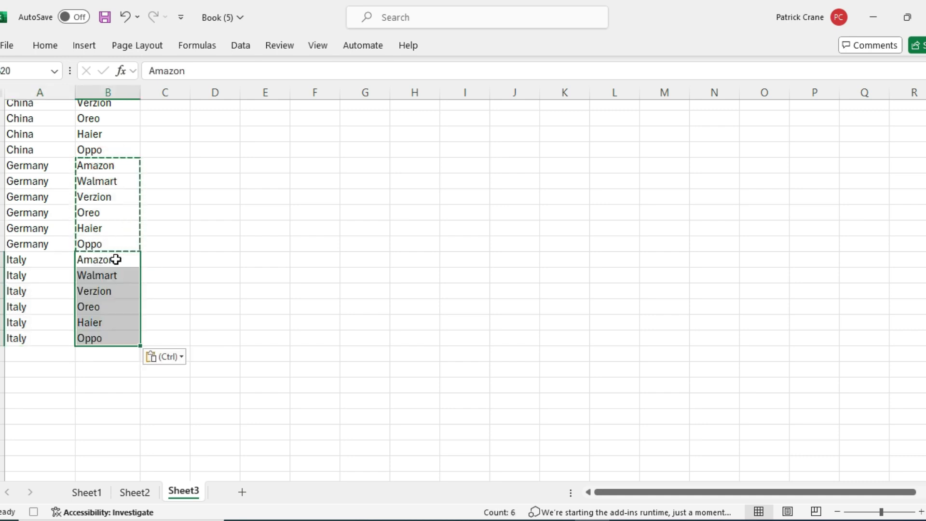
click(53, 338)
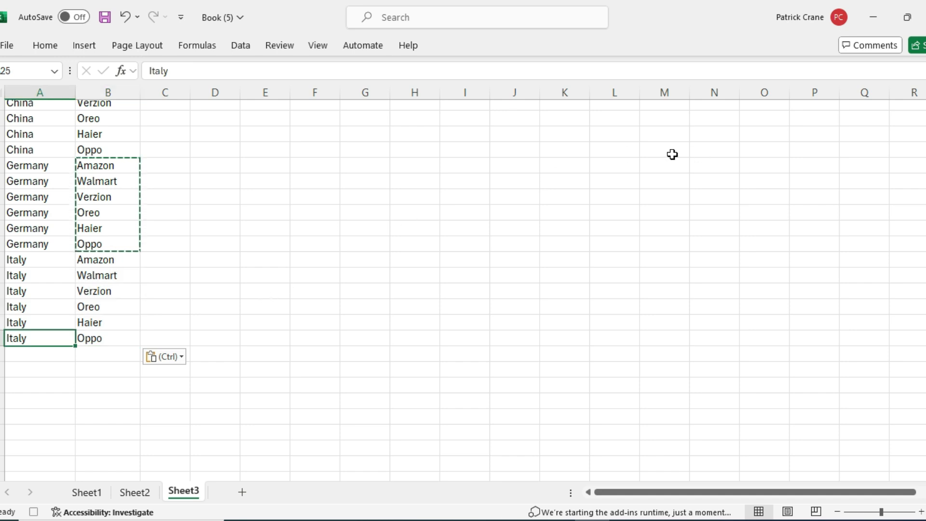
Step: Stop recording the macro
click(317, 45)
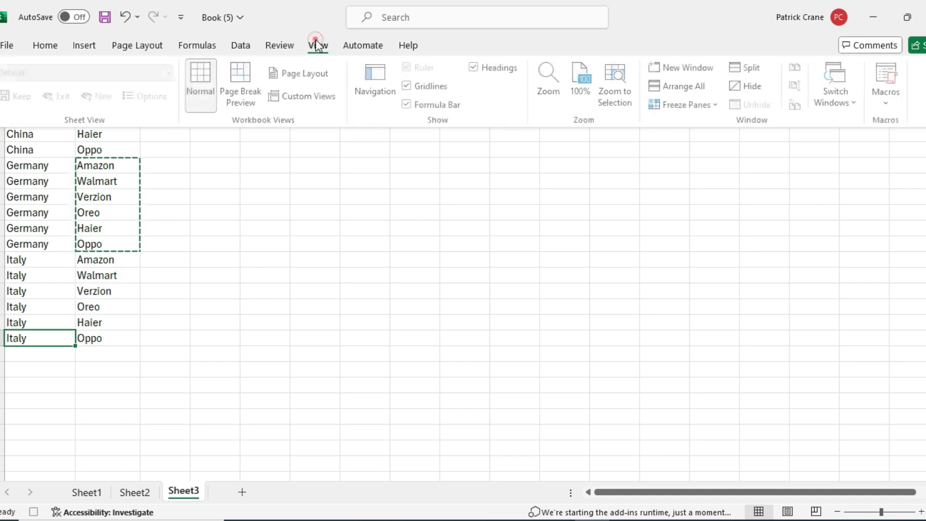
click(887, 100)
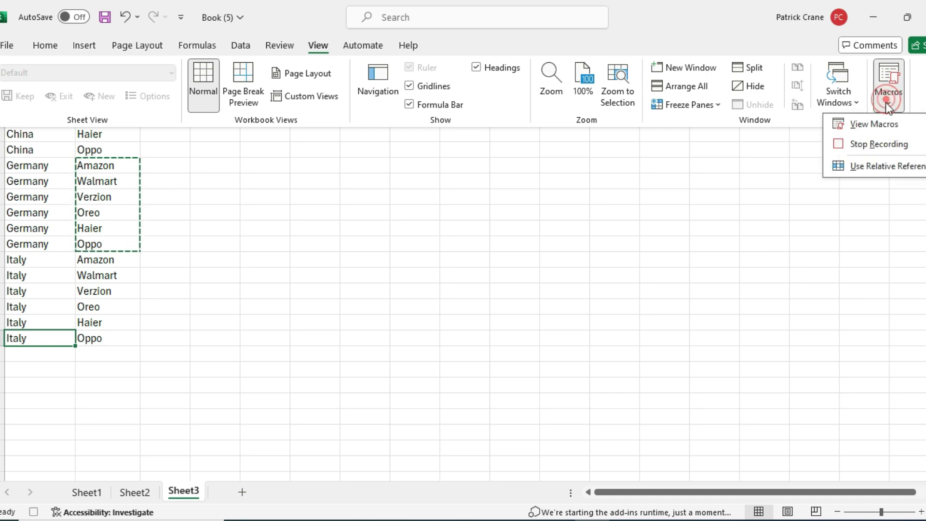
click(876, 146)
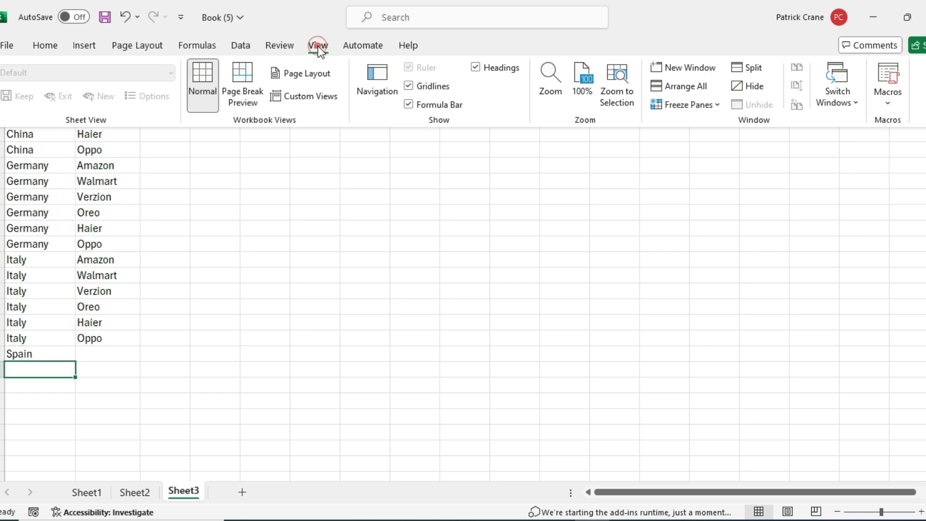
Step: Run the CreateNewCountry macro for the new Spain entry on Sheet3
click(318, 45)
click(887, 108)
click(866, 127)
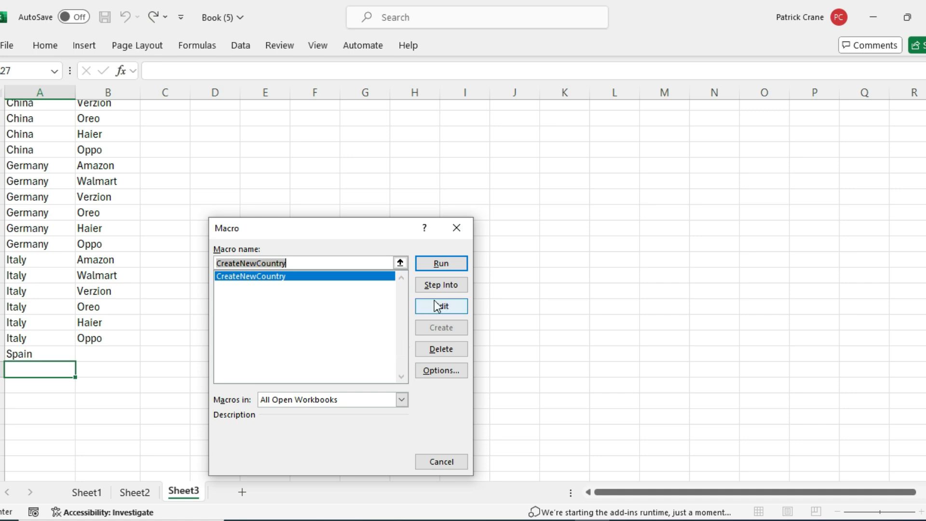
click(442, 264)
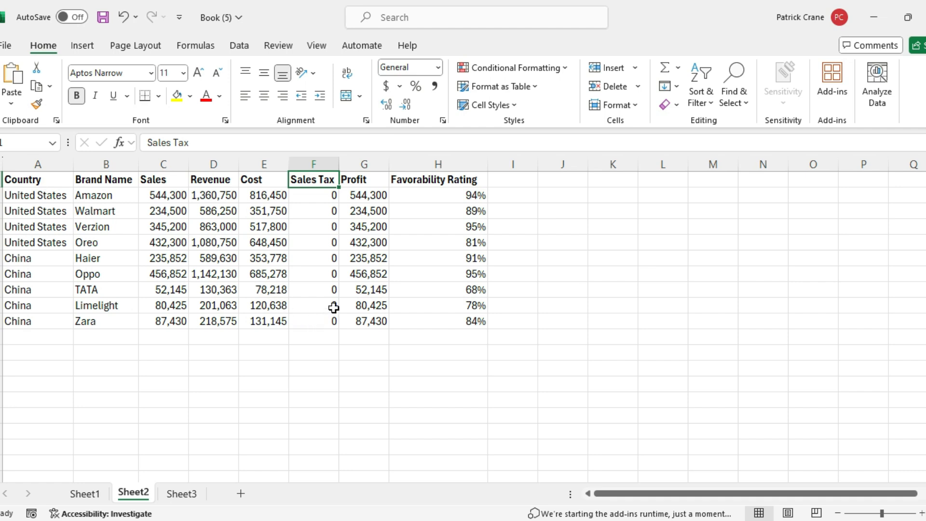
Step: Run Analyze Data on the Sheet2 brand table and look through the suggested questions and insights
click(331, 195)
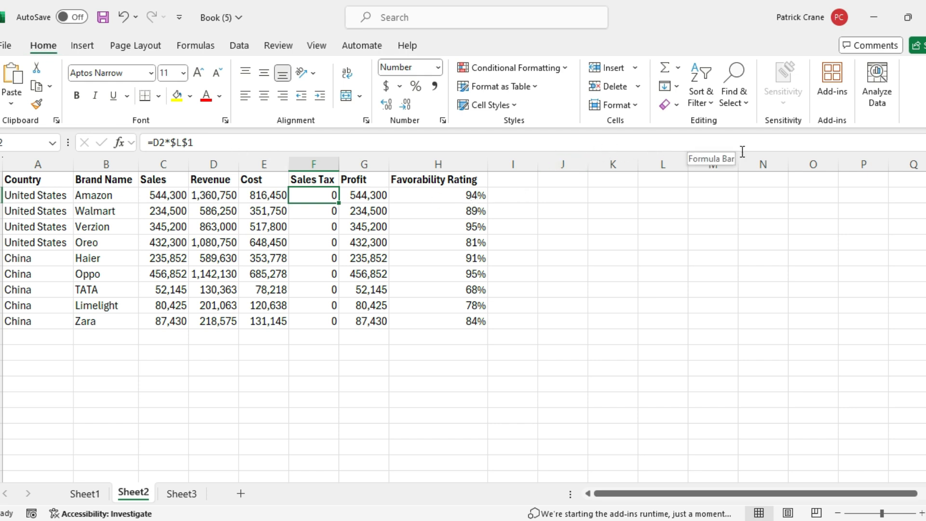
click(878, 98)
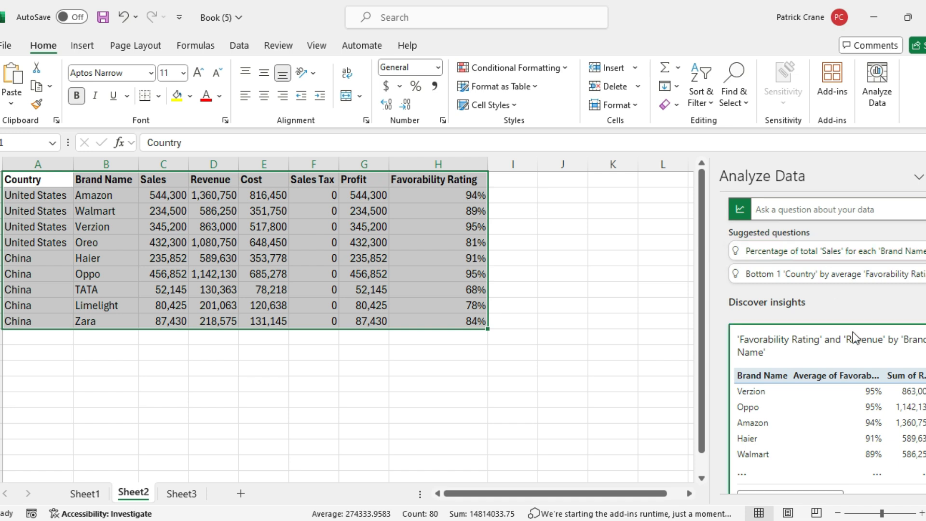
scroll(852, 332, down, 3)
scroll(853, 332, down, 2)
scroll(853, 332, up, 5)
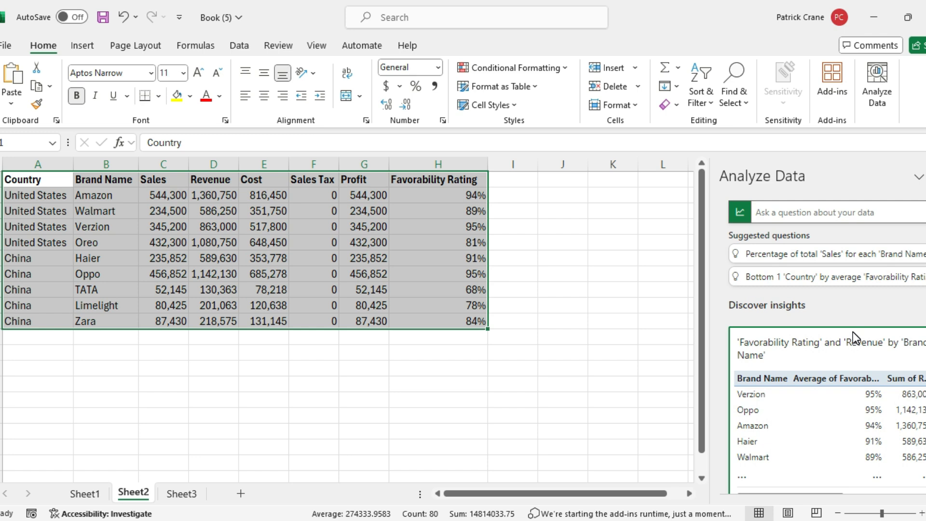
Step: Ask Analyze Data "which brand has the lowest profit?" about the Brand Name and Profit columns
click(825, 212)
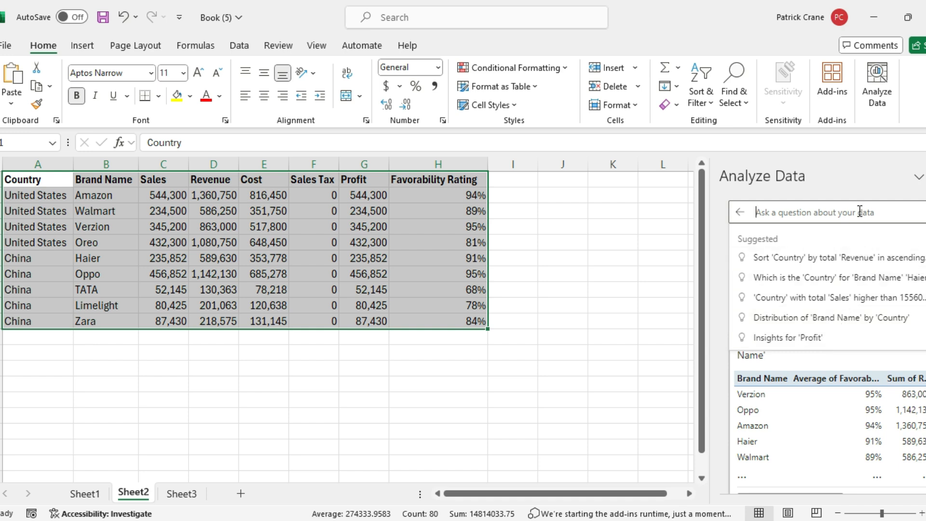
text(which brand has the lowest profit?)
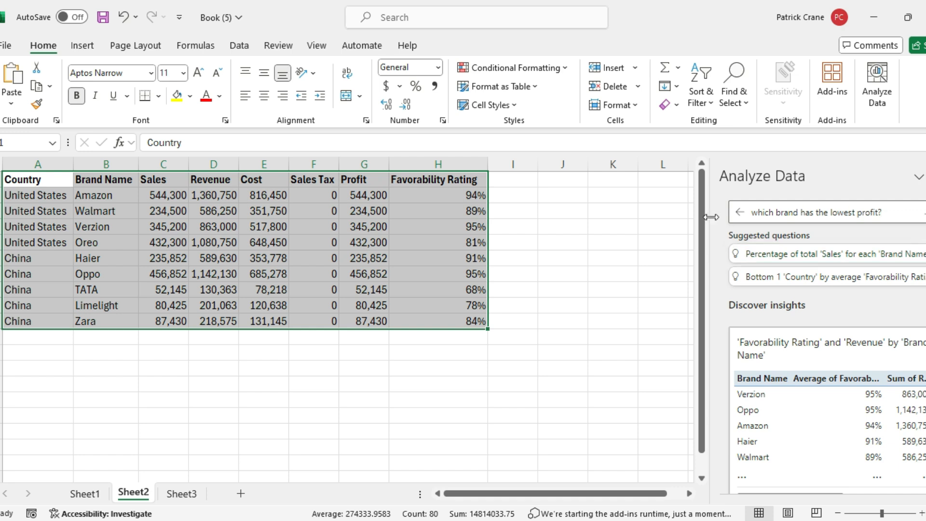
click(122, 181)
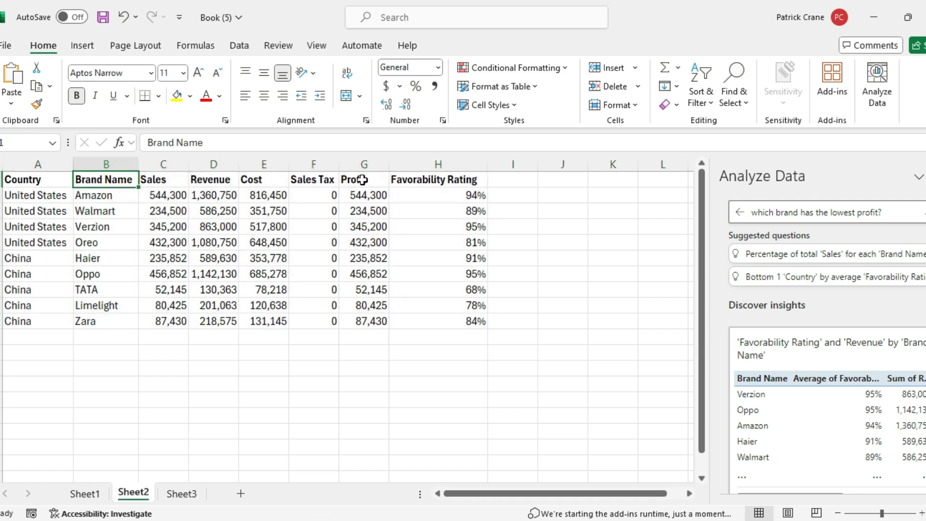
click(381, 184)
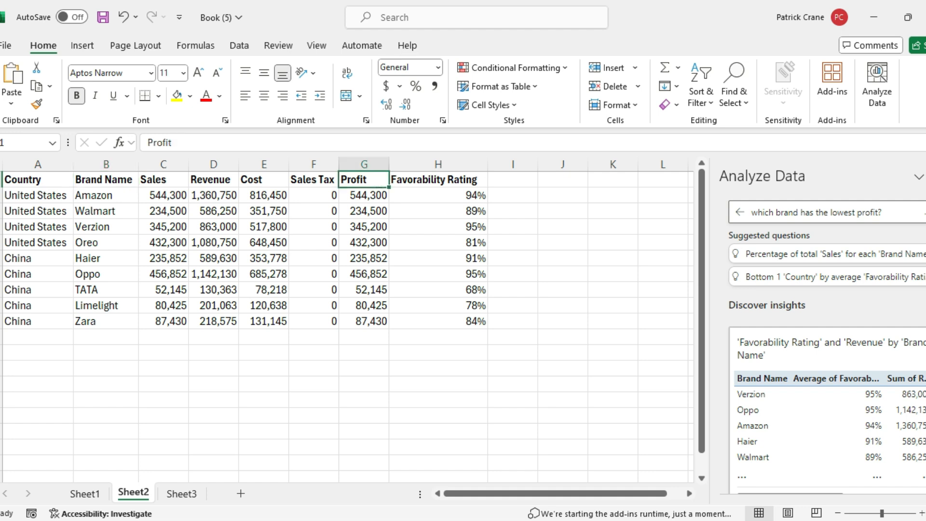
click(922, 212)
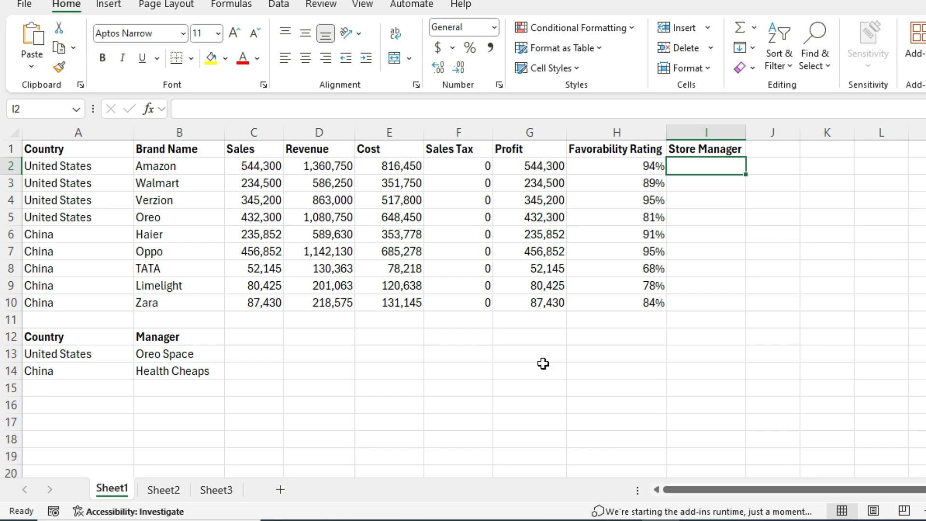
drag(33, 149, 704, 312)
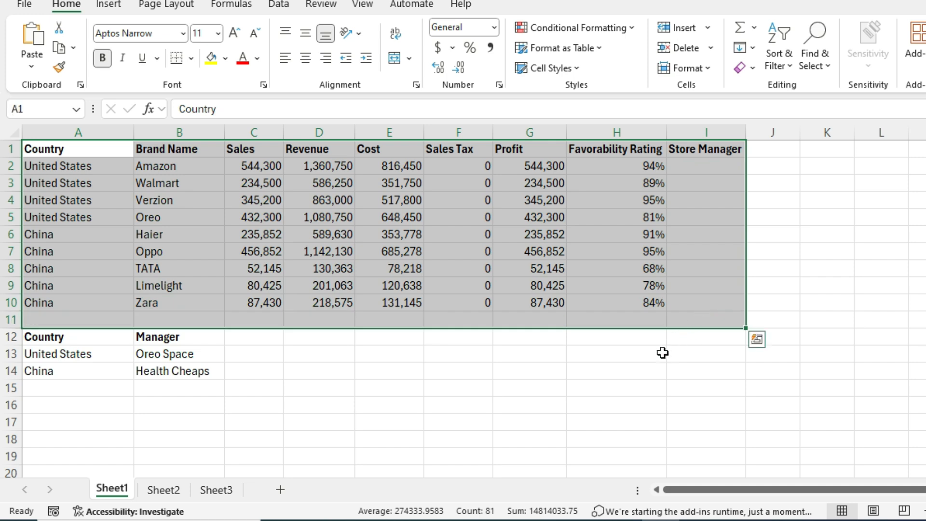
drag(98, 333, 202, 371)
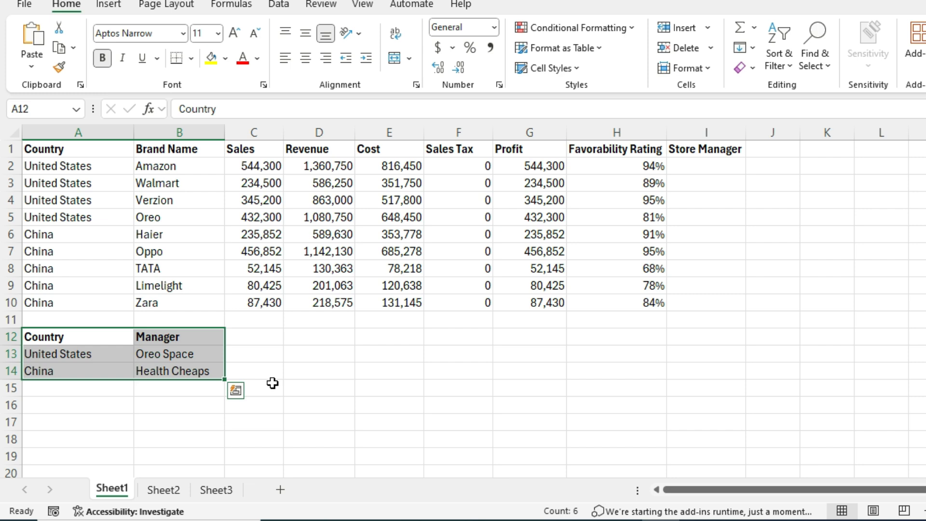
mouse_move(696, 162)
mouse_down()
mouse_move(693, 303)
mouse_move(697, 294)
mouse_up()
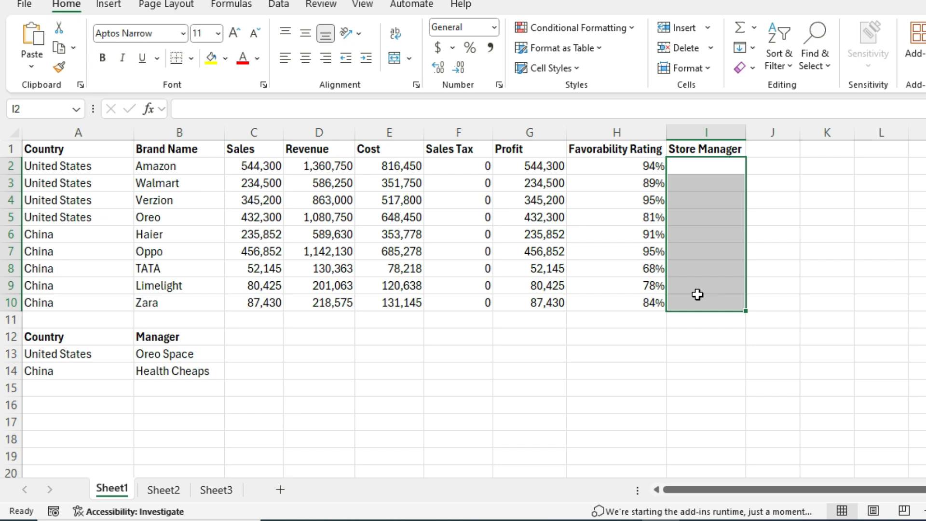
Step: Start an XLOOKUP formula in cell I2 under Store Manager with A2 as the lookup value
click(704, 165)
text(=x)
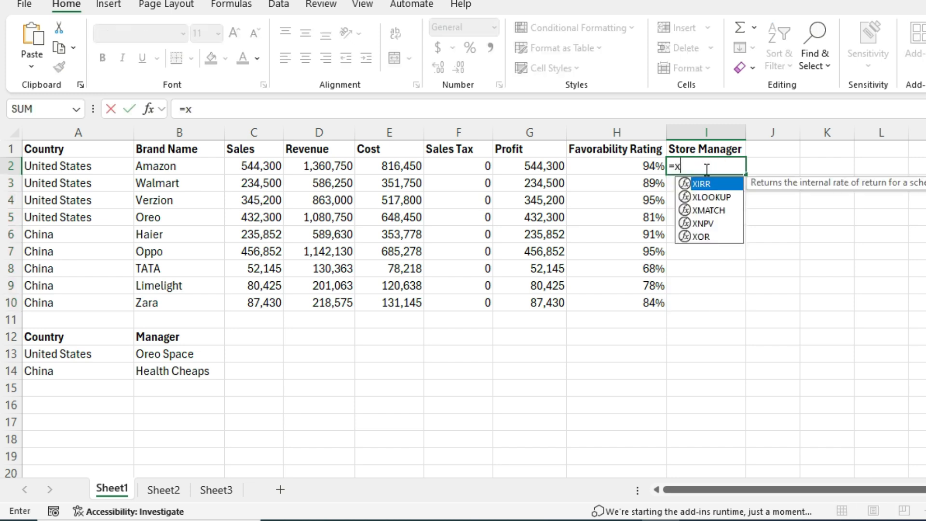
text(lookup)
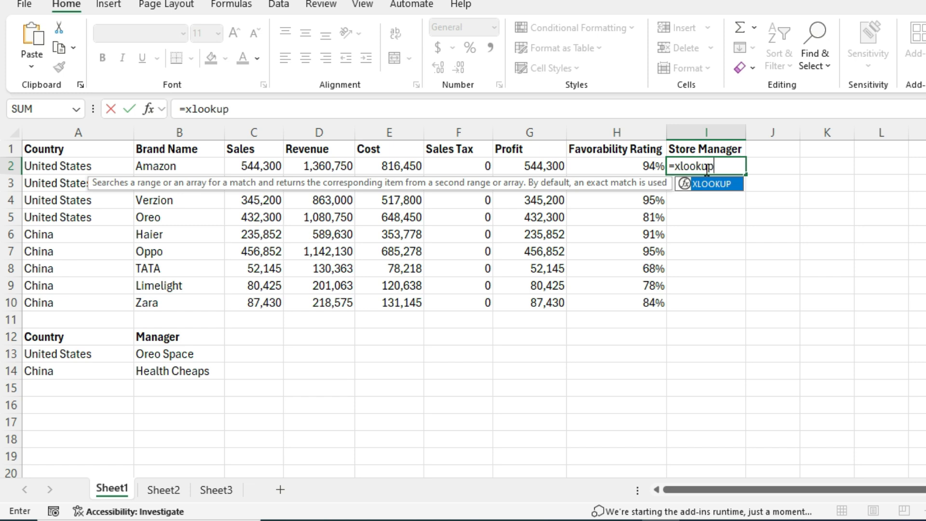
text(()
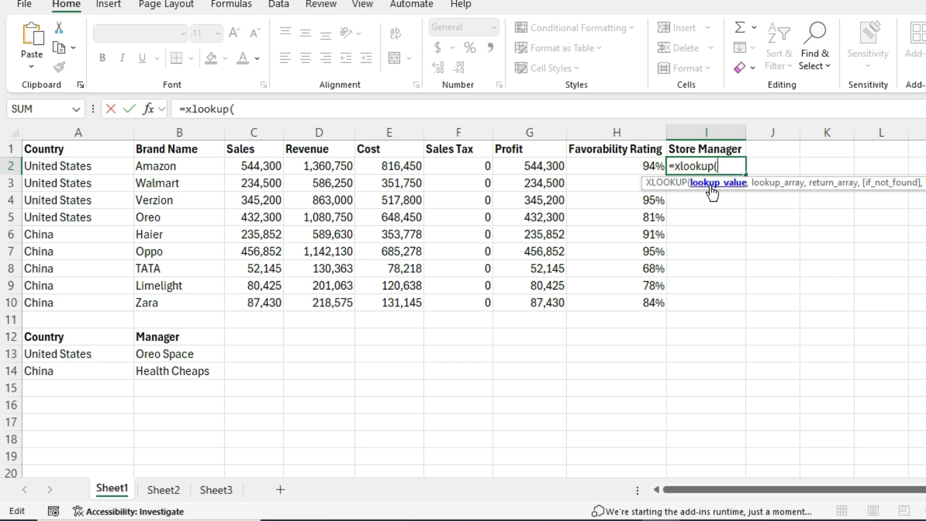
click(90, 167)
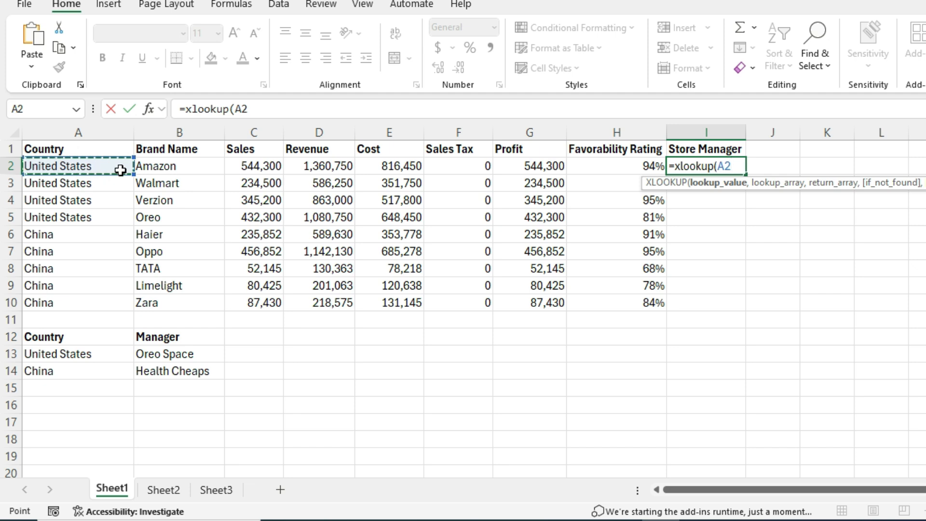
text(,)
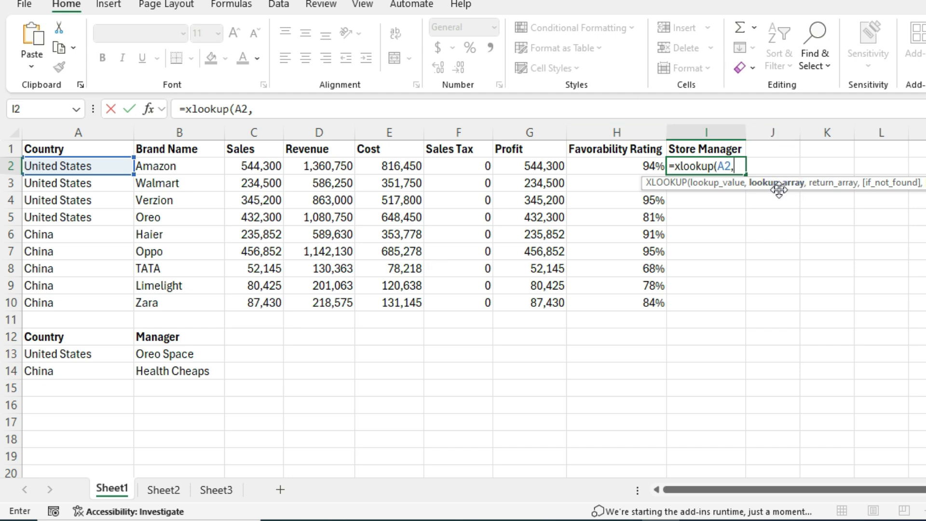
Step: Add the country list A13:A14 as the XLOOKUP lookup array, with absolute references $A$13:$A$14
drag(80, 354, 86, 370)
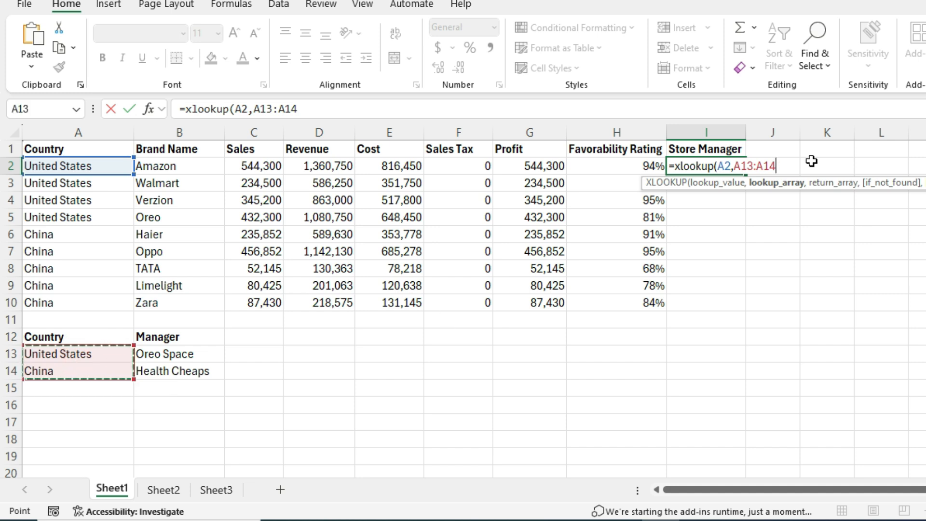
click(740, 165)
key(F4)
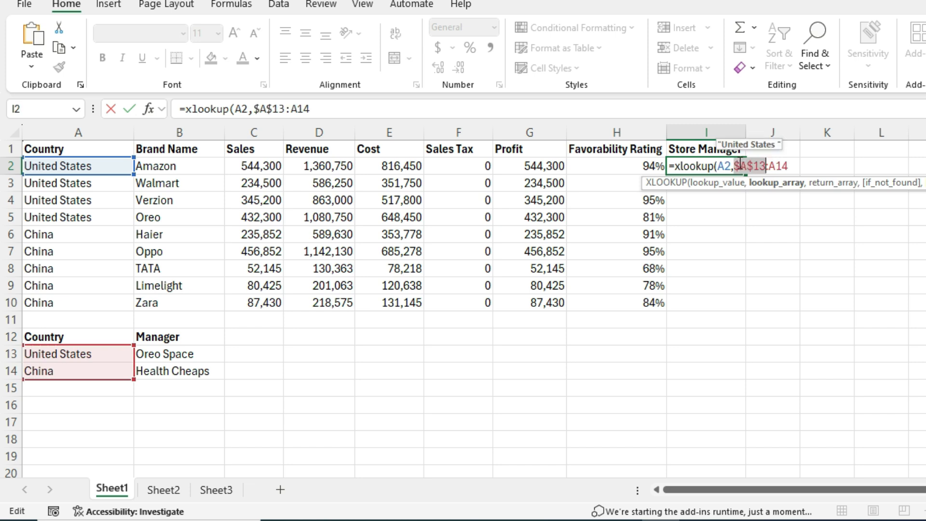
click(775, 169)
key(F4)
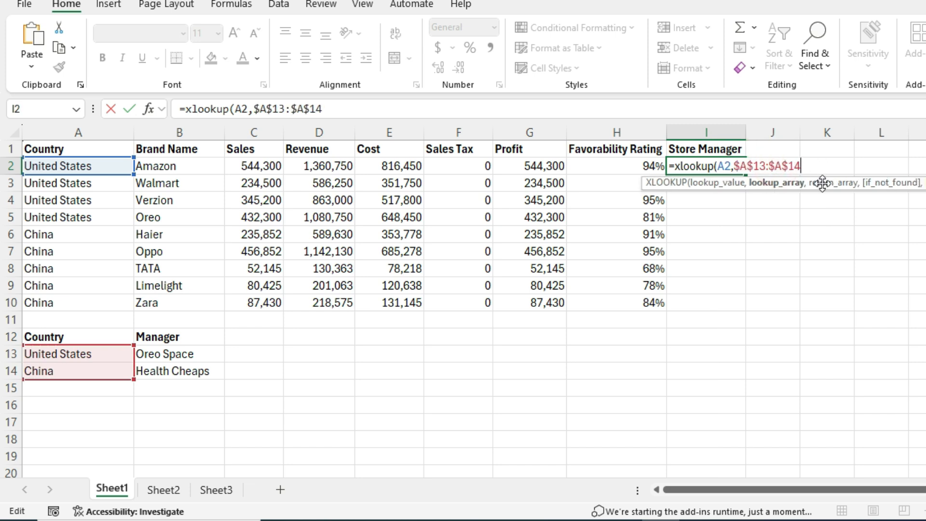
text(,)
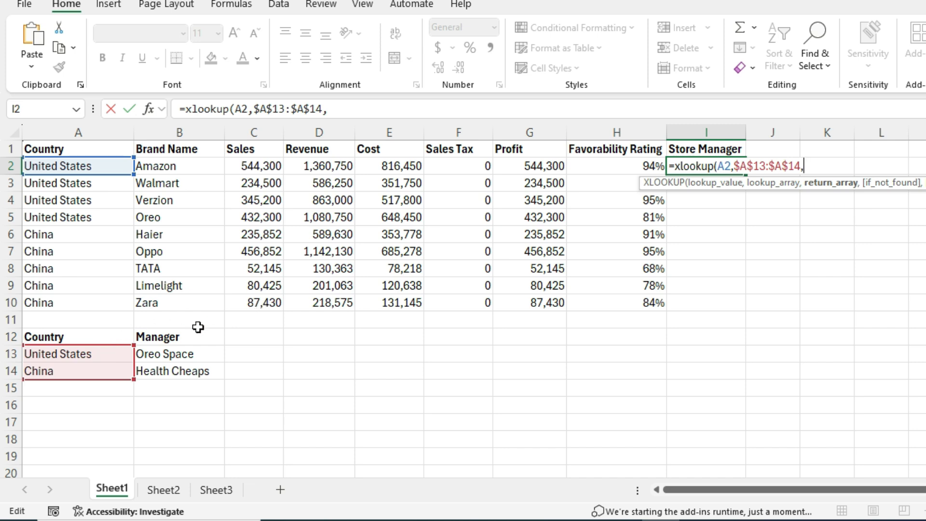
Step: Add the manager list B13:B14 as the XLOOKUP return array, with absolute references $B$13:$B$14
mouse_move(174, 357)
mouse_down()
mouse_move(171, 384)
mouse_move(178, 370)
mouse_up()
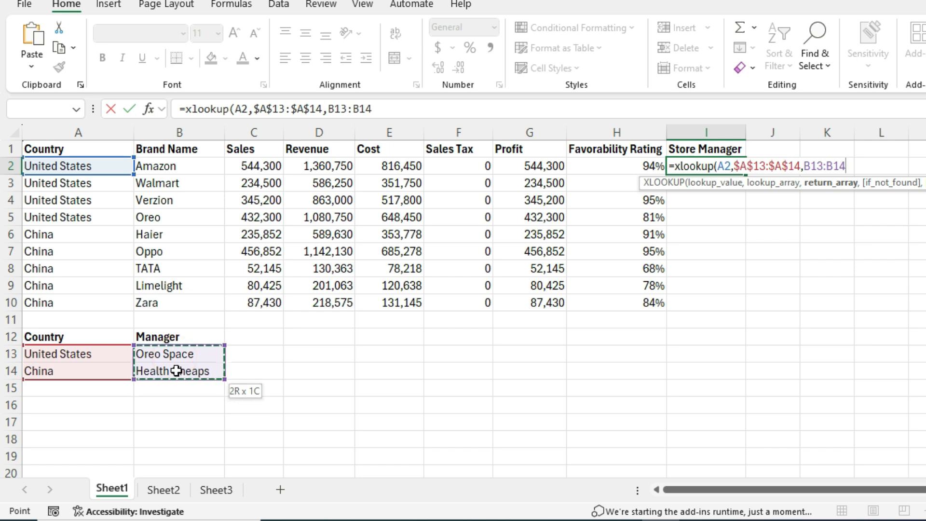
click(810, 166)
double_click(811, 166)
key(F4)
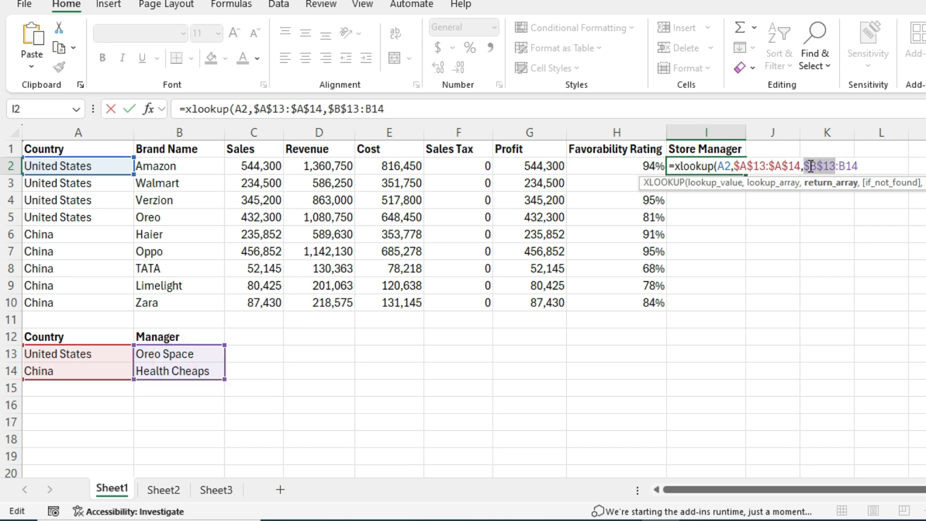
click(846, 166)
double_click(846, 167)
key(F4)
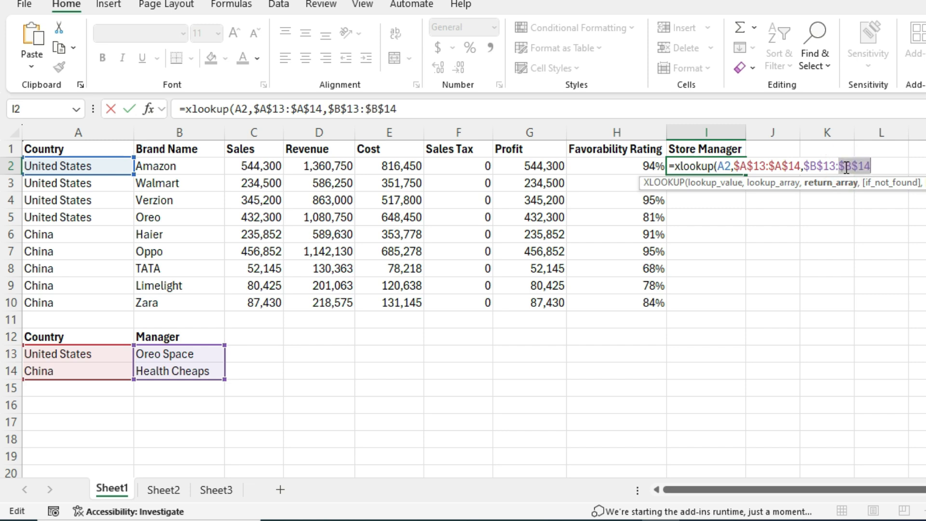
click(871, 166)
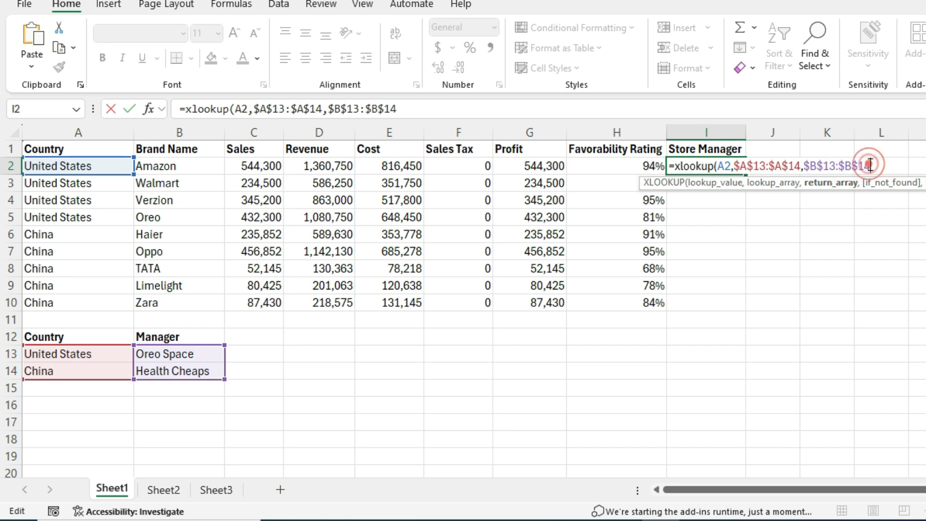
text(,)
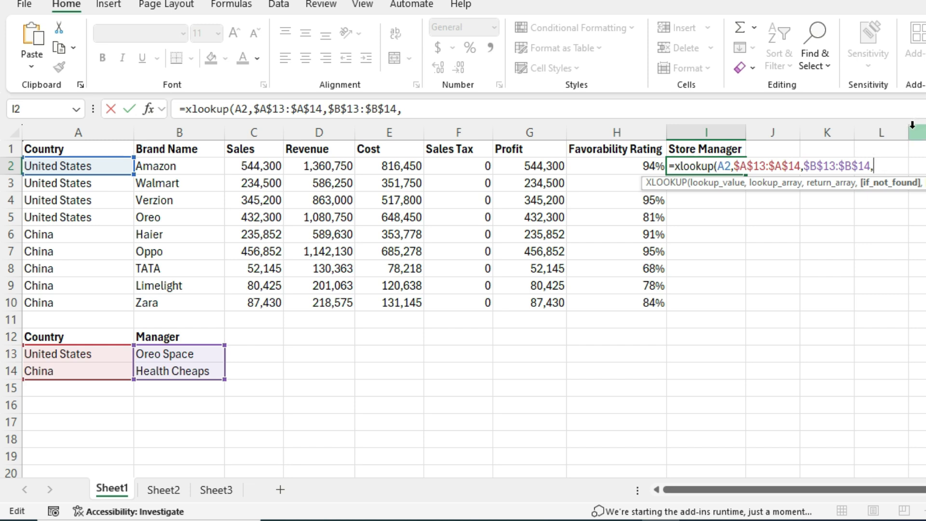
Step: Complete the XLOOKUP formula with "not found" as the if-not-found text and match mode 0 for an exact match
text(")
text(not found)
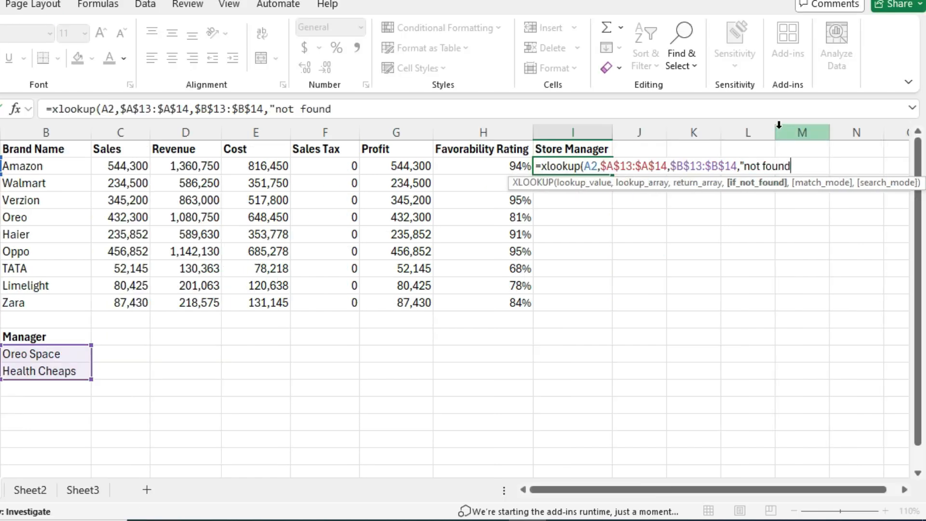
text(",)
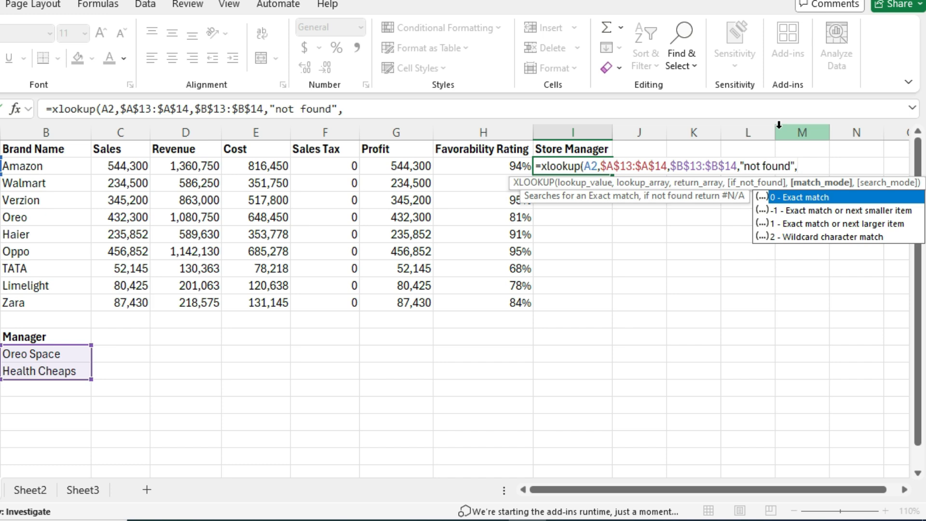
text(0)
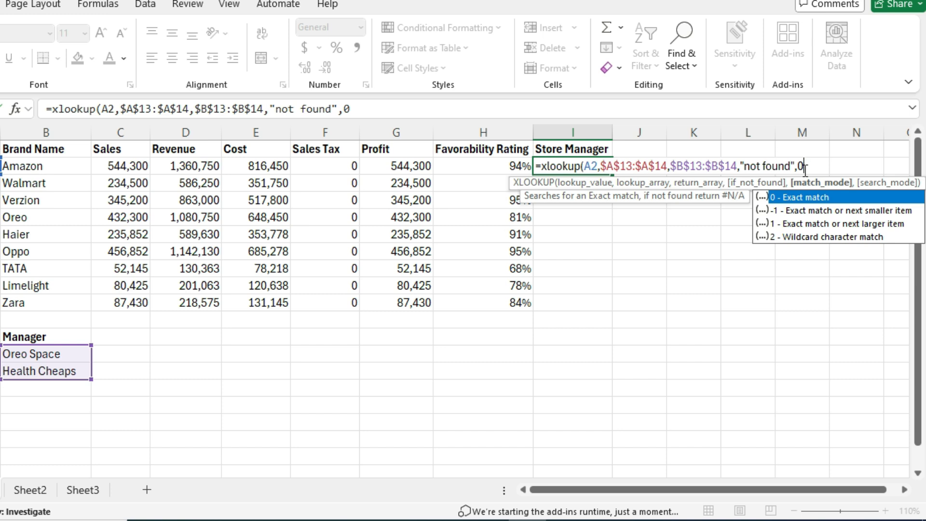
text())
key(Return)
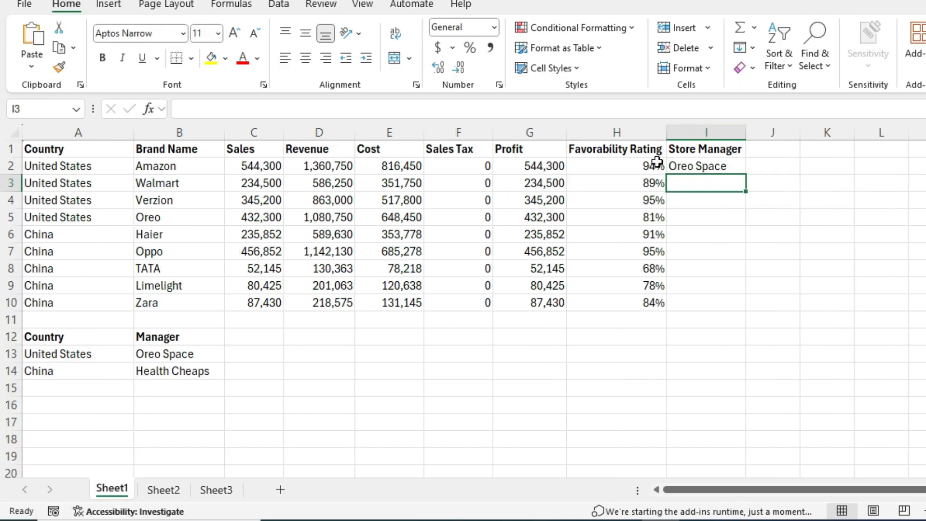
Step: Fill the XLOOKUP formula from I2 down to I10 in the Store Manager column
click(694, 164)
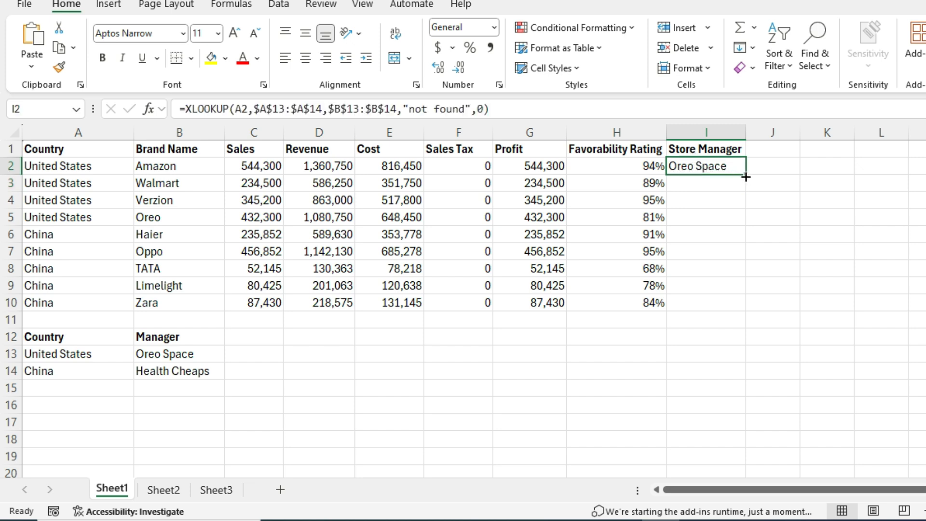
drag(746, 176, 745, 304)
click(680, 251)
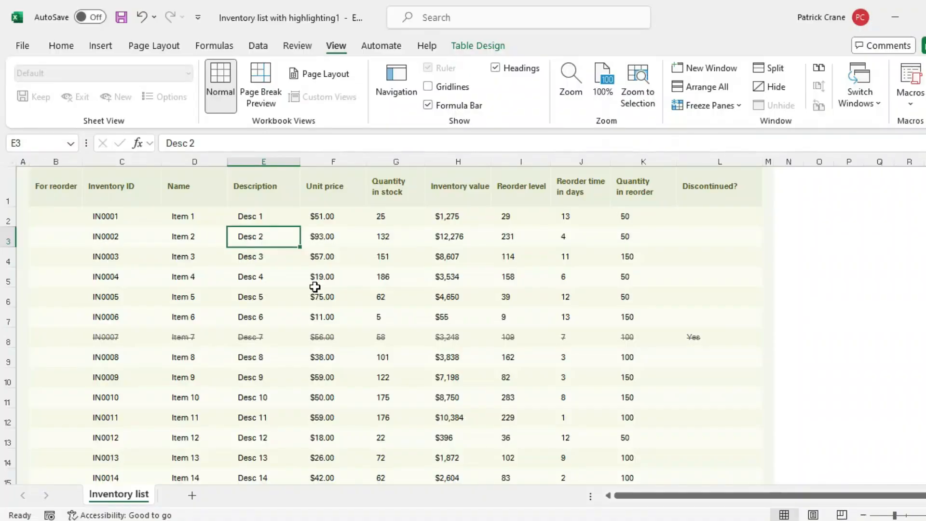
Step: Freeze the top row of the Inventory list sheet
scroll(315, 287, down, 4)
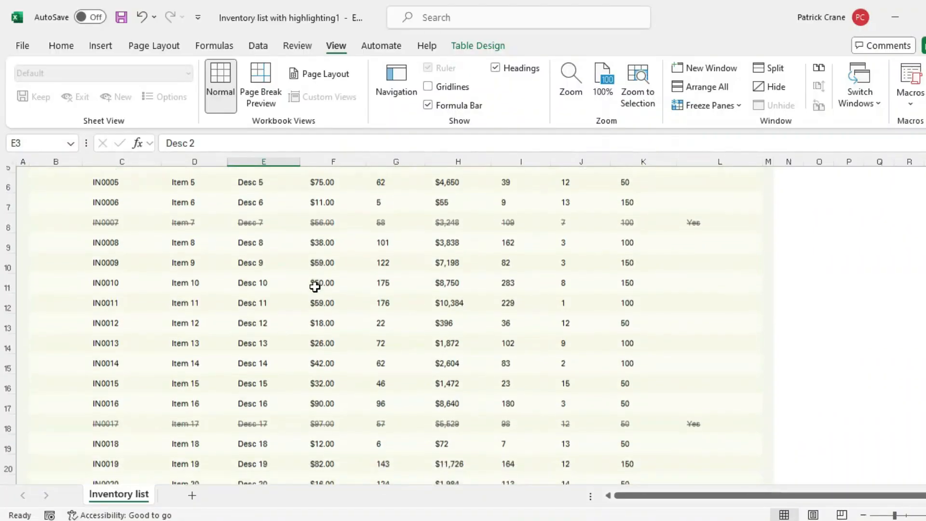
scroll(315, 287, up, 4)
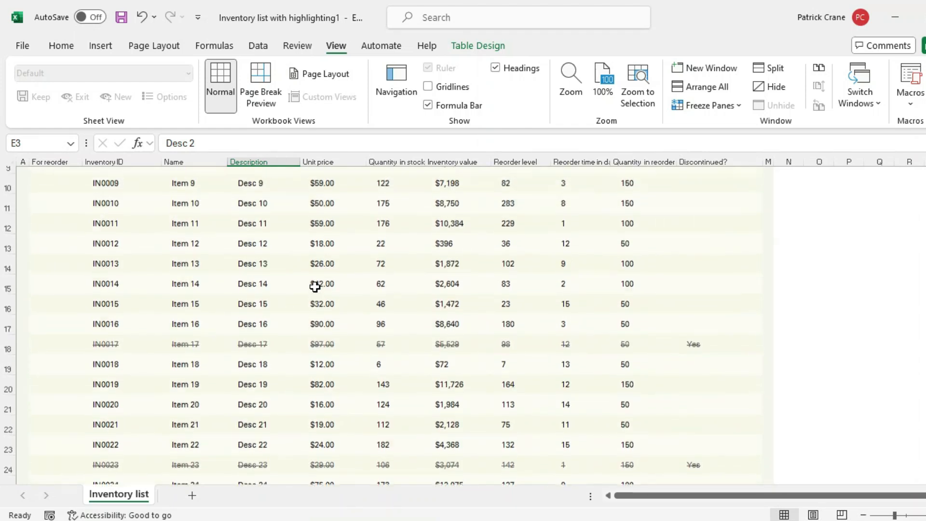
scroll(315, 287, down, 1)
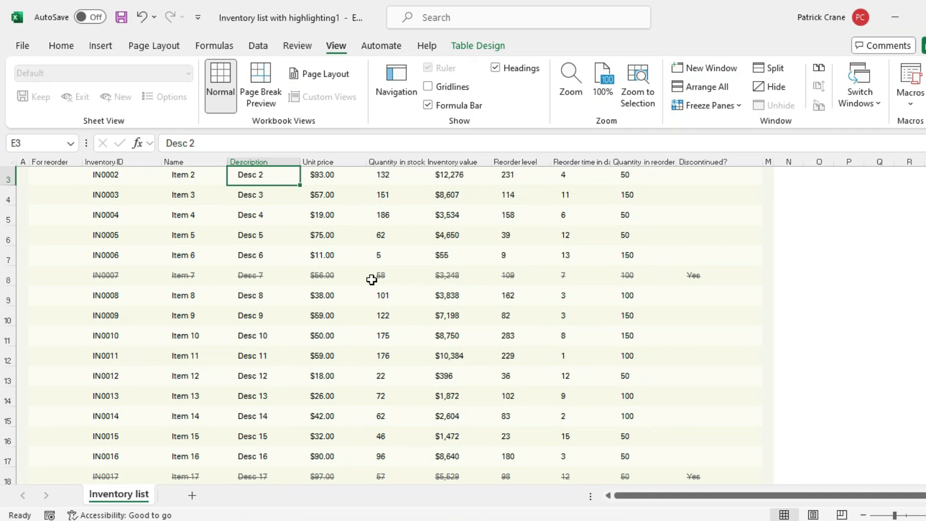
scroll(424, 298, down, 2)
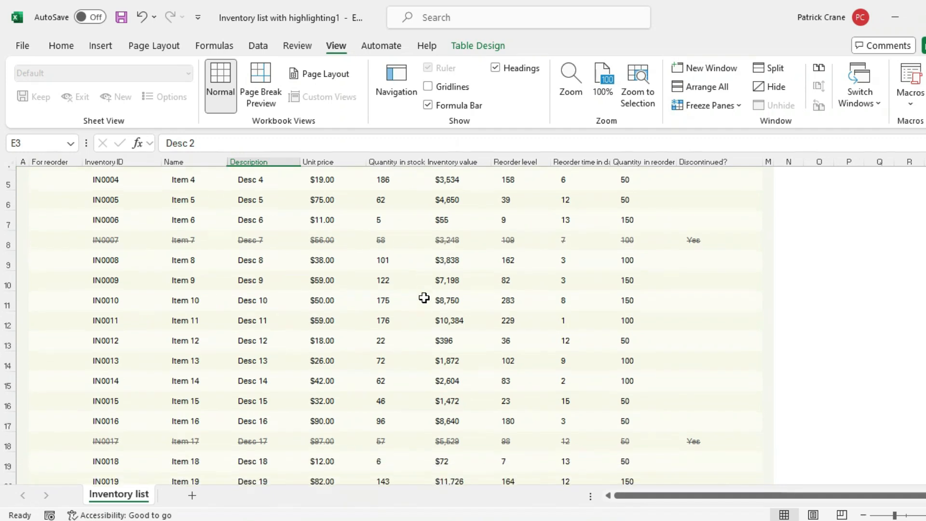
scroll(424, 298, up, 3)
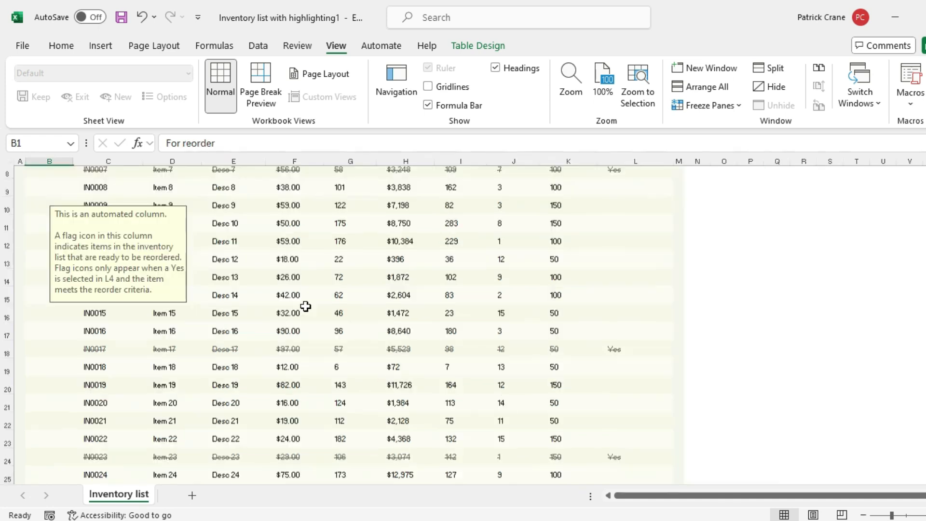
scroll(186, 304, up, 3)
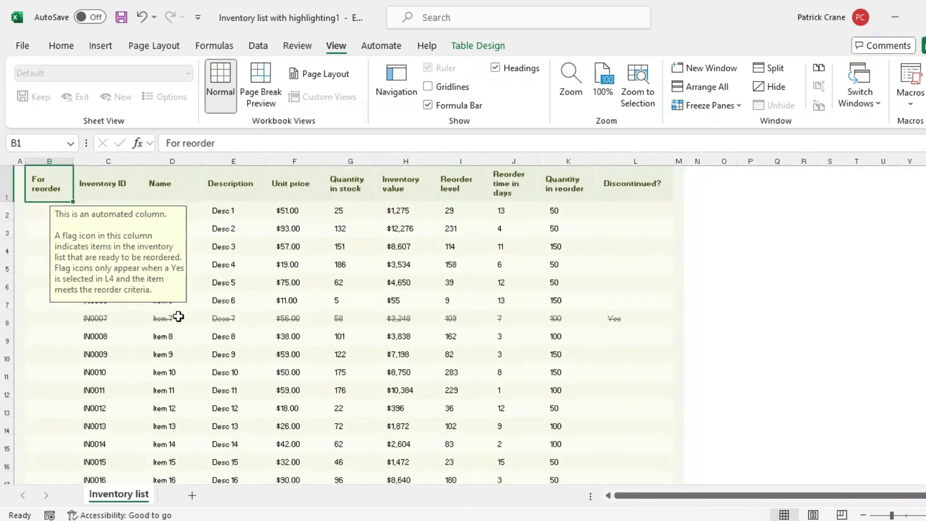
key(alt+w)
key(f)
key(r)
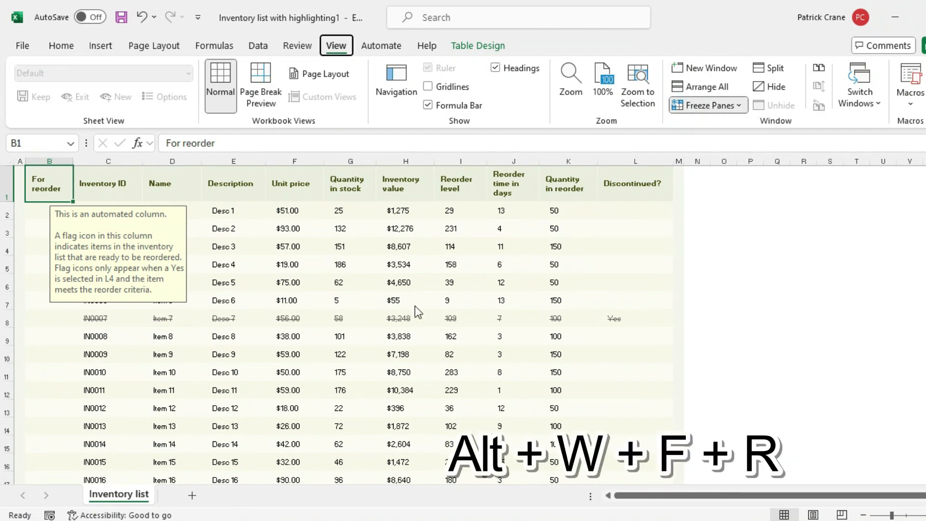
Step: Look through the inventory rows and across the columns to check how the frozen header row behaves
scroll(277, 302, down, 3)
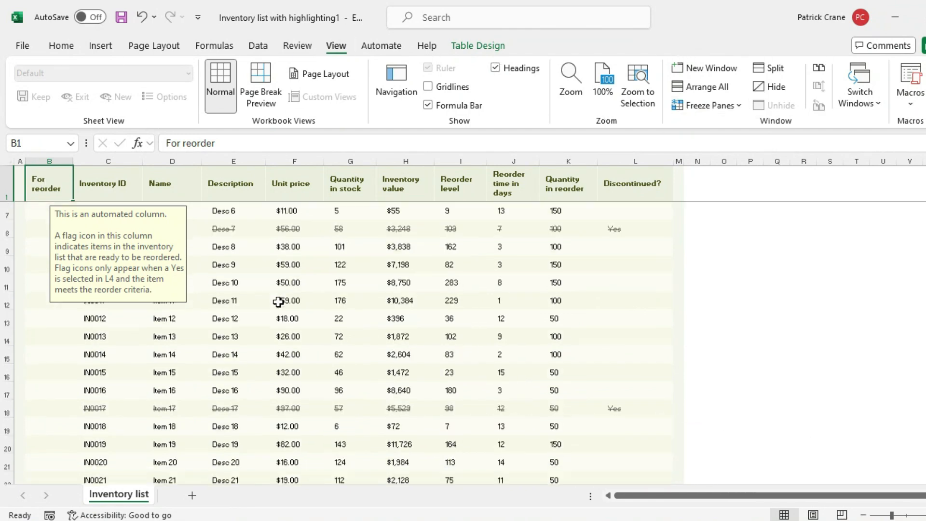
click(272, 300)
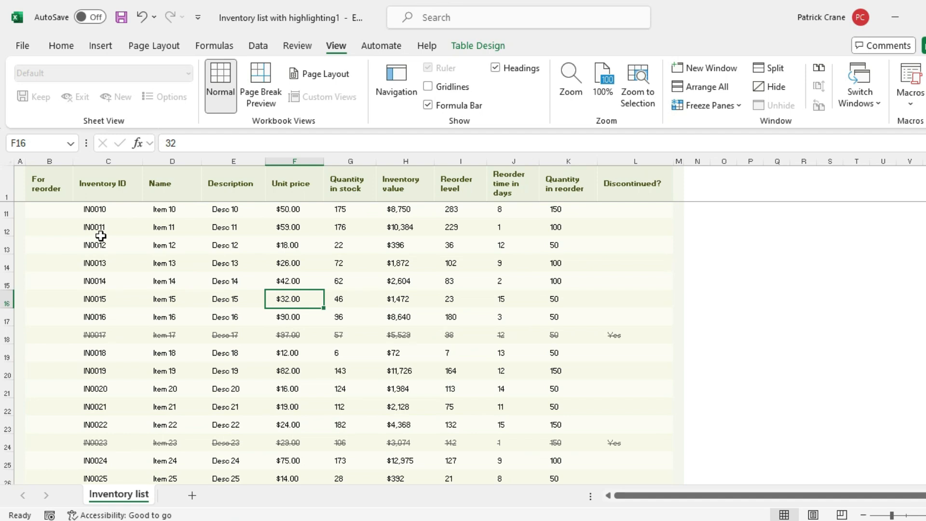
scroll(101, 236, up, 3)
scroll(101, 236, down, 3)
scroll(101, 236, down, 2)
scroll(100, 236, up, 2)
scroll(100, 236, right, 1)
scroll(100, 236, up, 1)
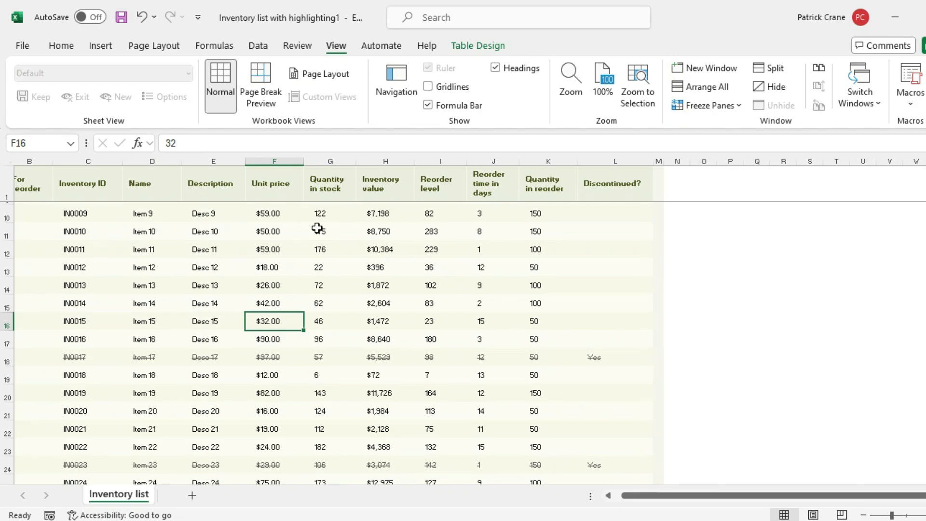
scroll(453, 266, left, 1)
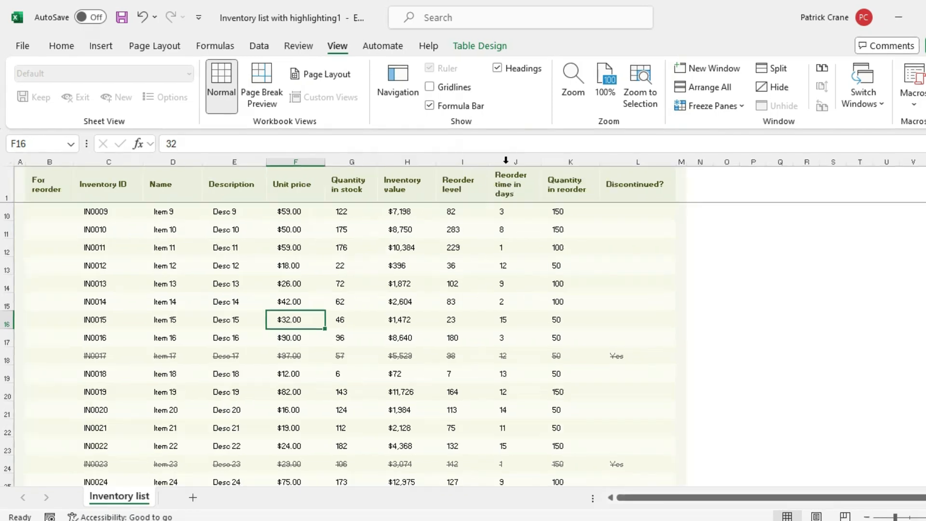
Step: Unfreeze the panes on the Inventory list sheet and look through the rows again
click(694, 103)
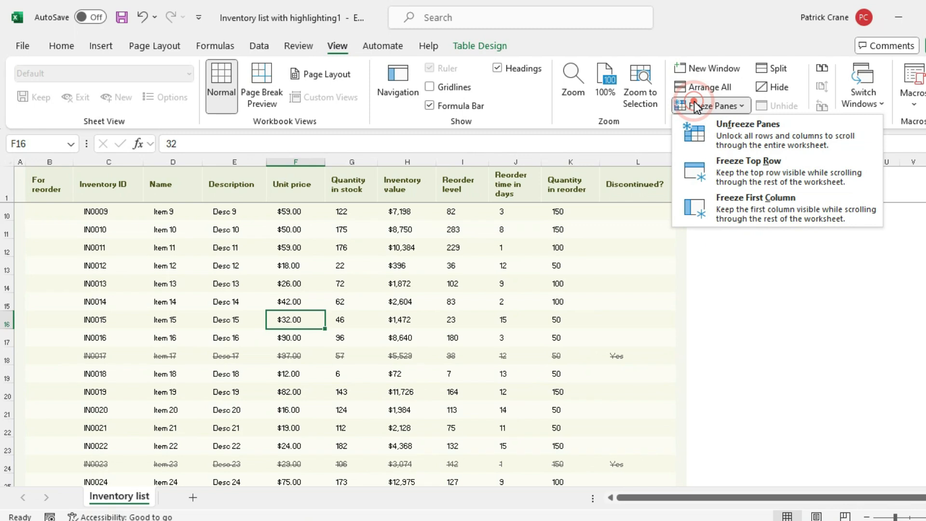
click(713, 134)
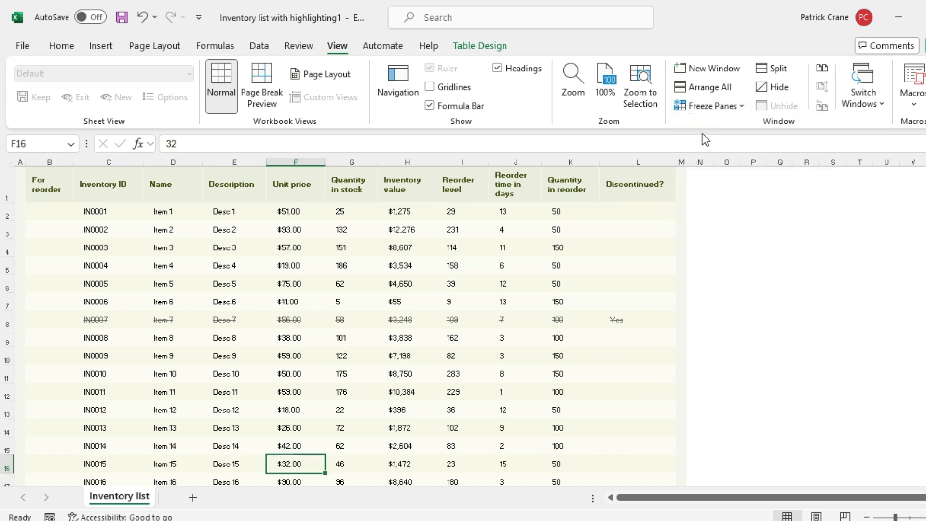
scroll(346, 370, down, 4)
scroll(346, 369, down, 1)
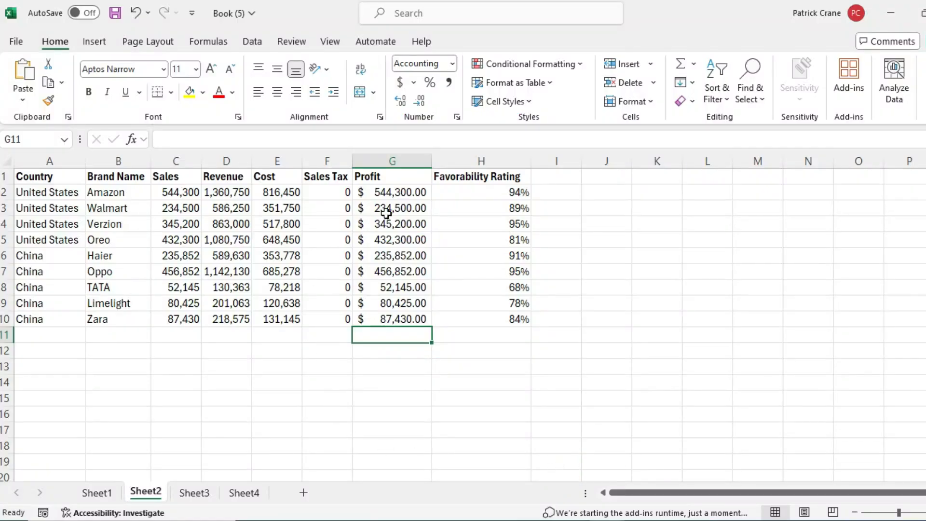
Step: Enter a SUM formula in G11 that totals the Profit values in G2:G10
double_click(413, 336)
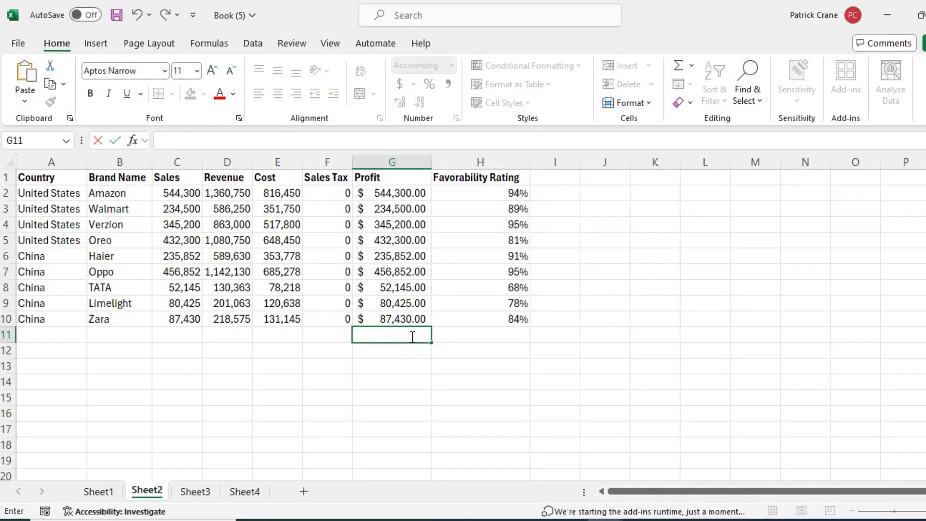
text(=sum)
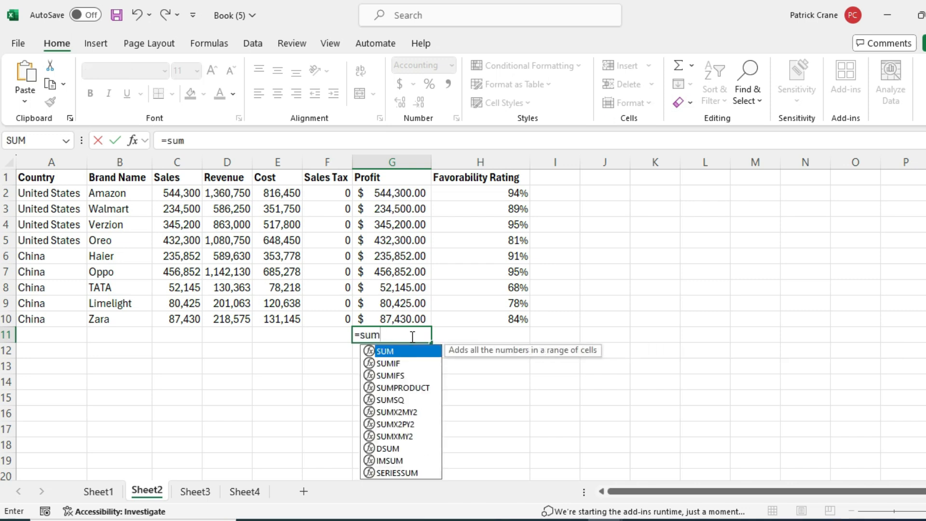
text(()
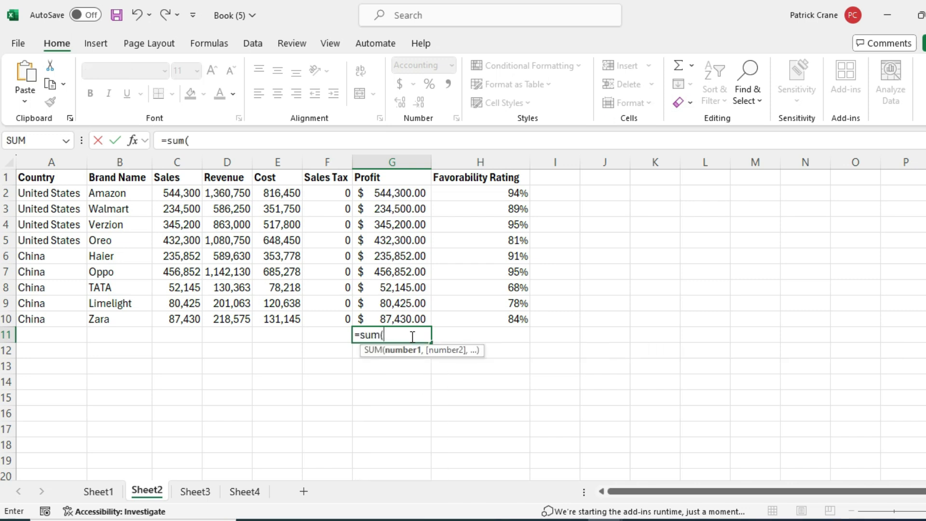
drag(422, 193, 426, 313)
key(Return)
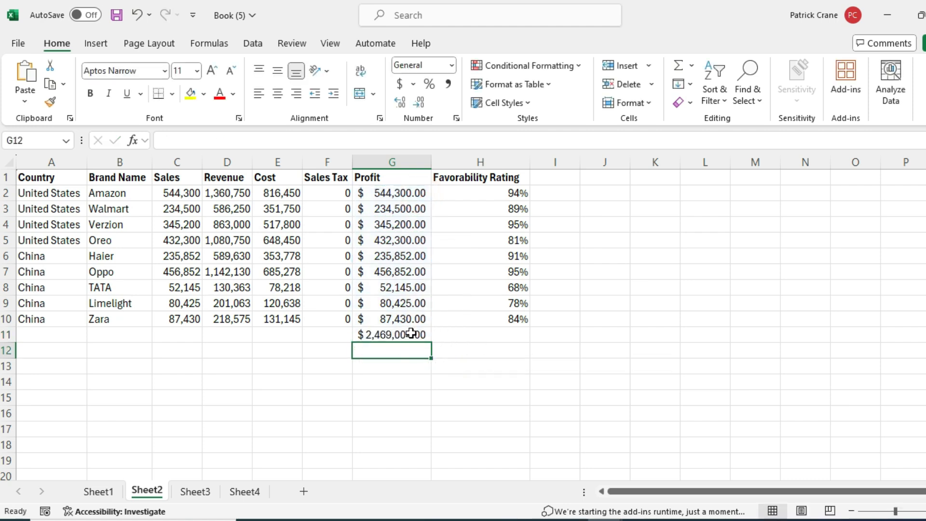
Step: Clear G11 and total the Profit values in G2:G10 again with AutoSum
click(411, 333)
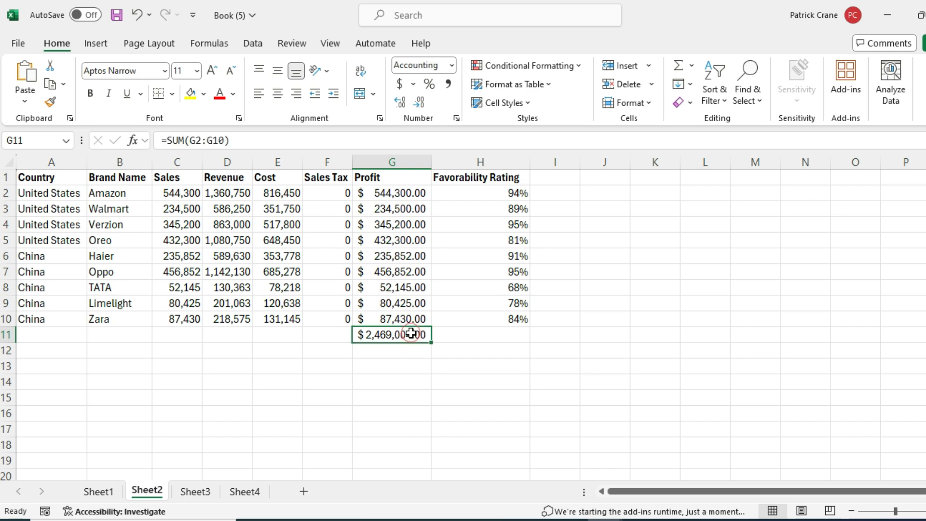
key(BackSpace)
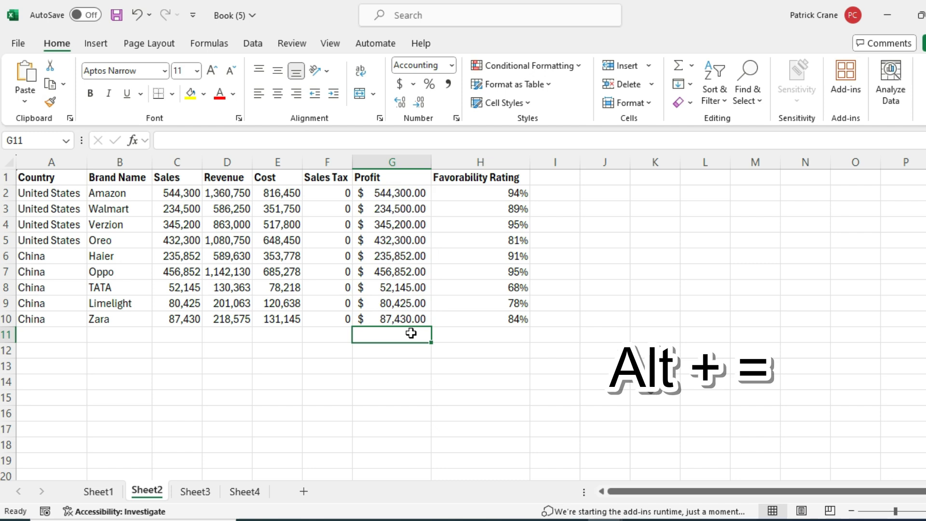
key(alt+equal)
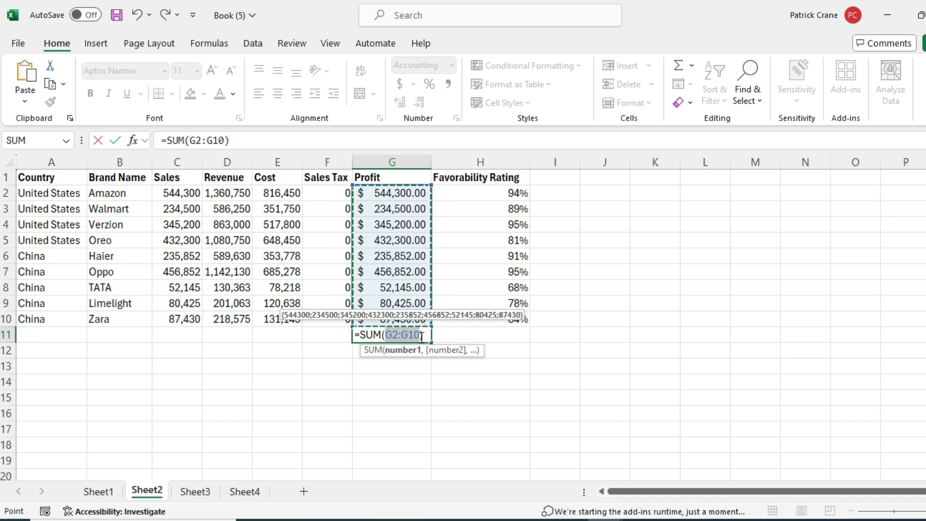
key(Return)
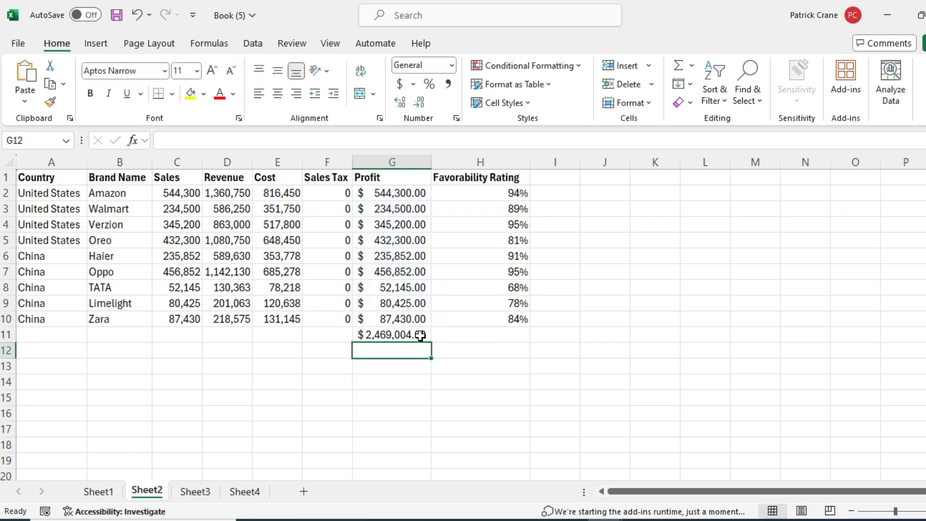
click(420, 335)
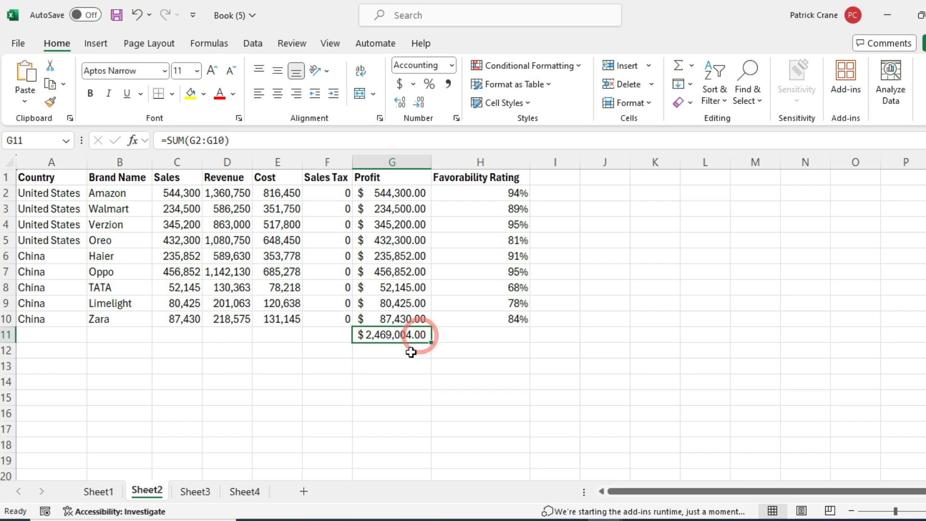
Step: Clear the total from G11 and convert the range A1:H10 into a table with headers
drag(409, 187, 415, 316)
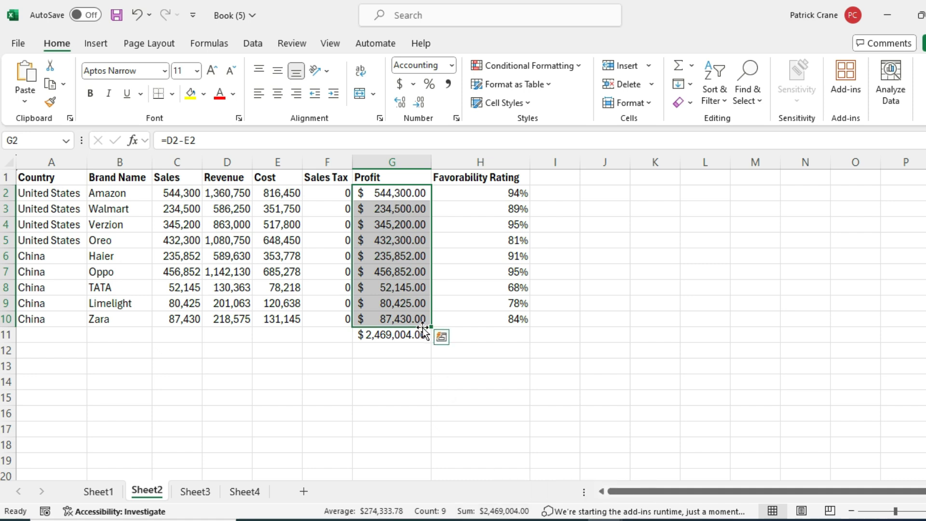
click(424, 335)
key(BackSpace)
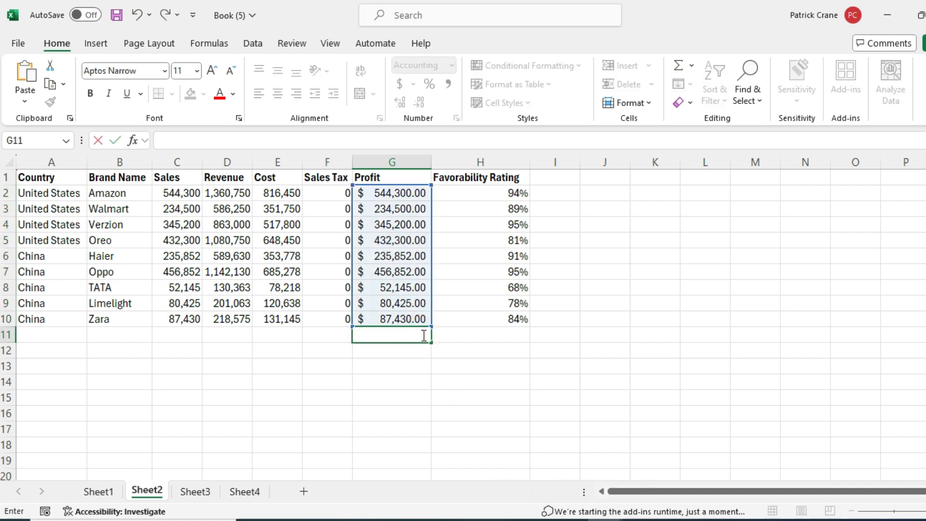
click(93, 43)
click(132, 71)
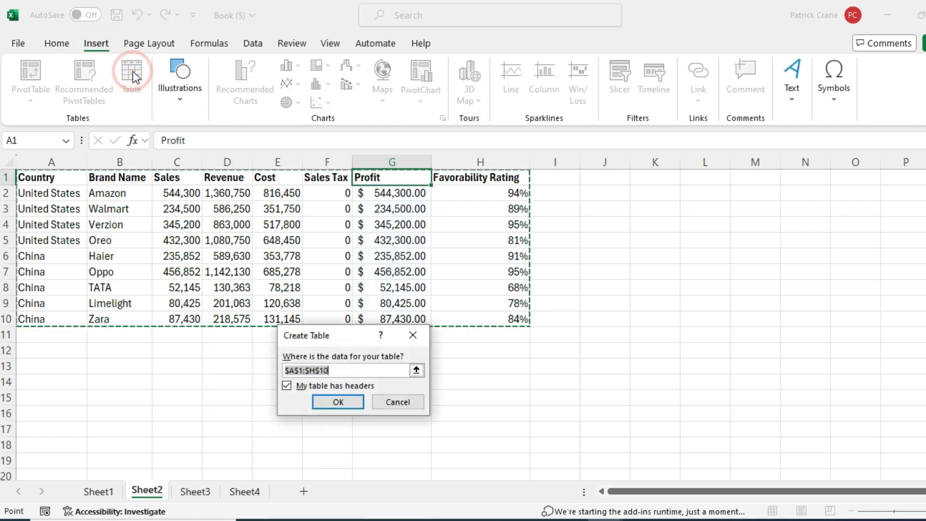
click(337, 402)
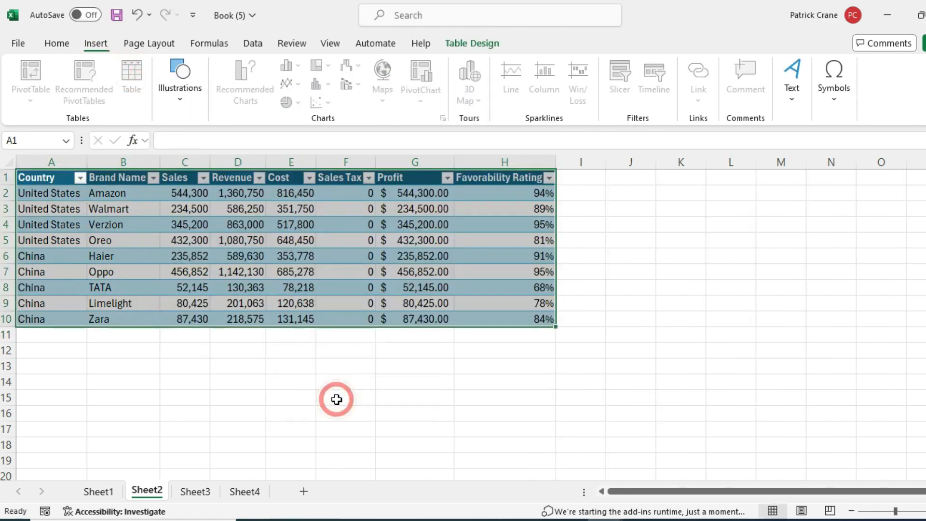
Step: Add a total row to the table and set the Profit column's total to Sum
click(412, 172)
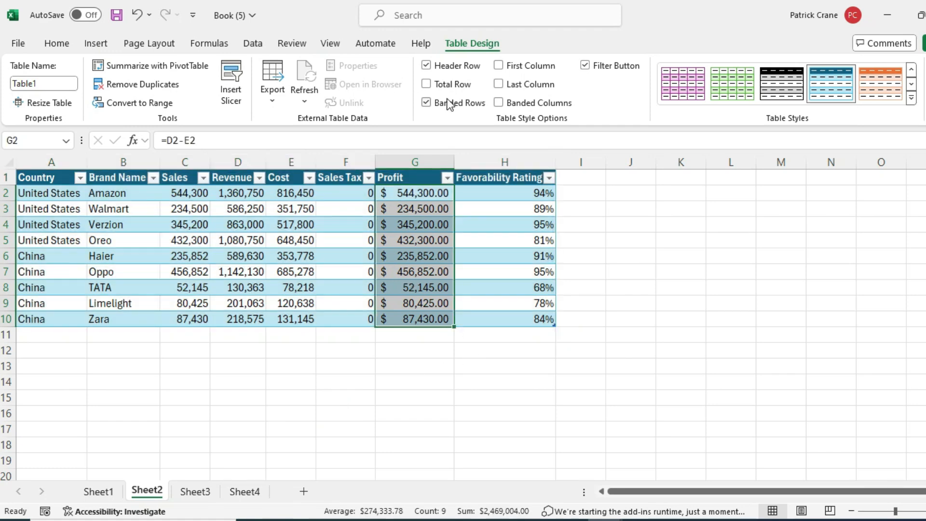
click(427, 84)
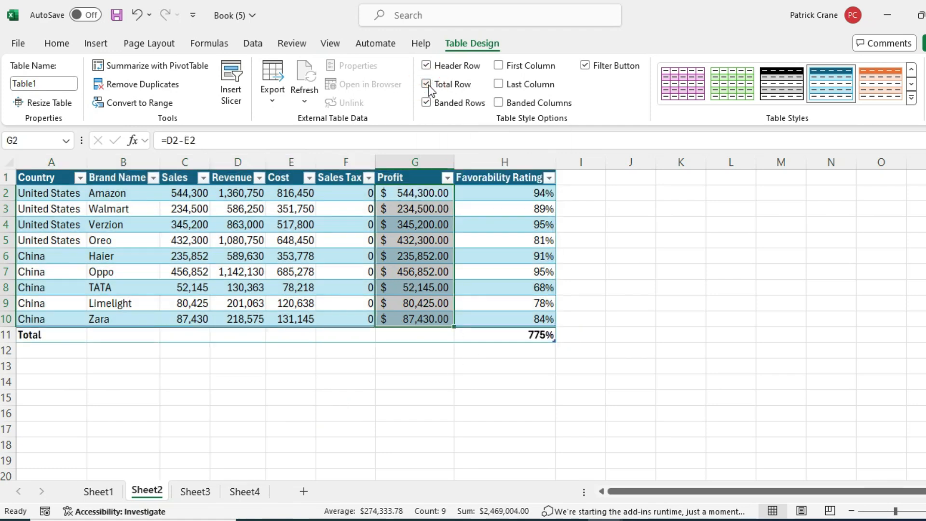
click(443, 335)
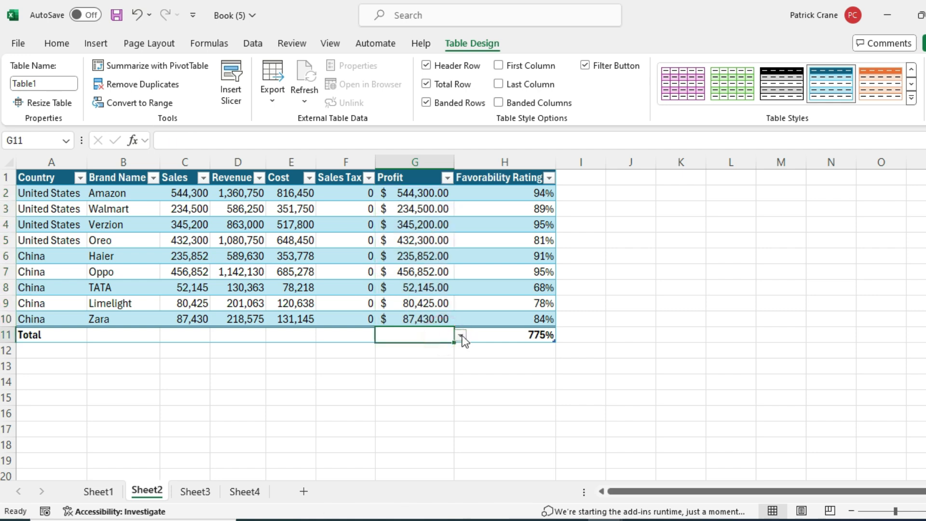
click(461, 335)
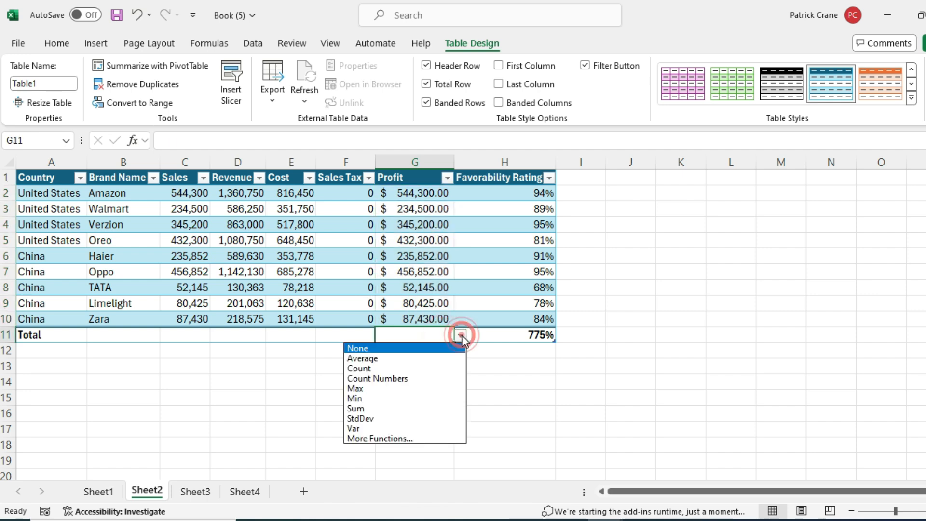
click(384, 405)
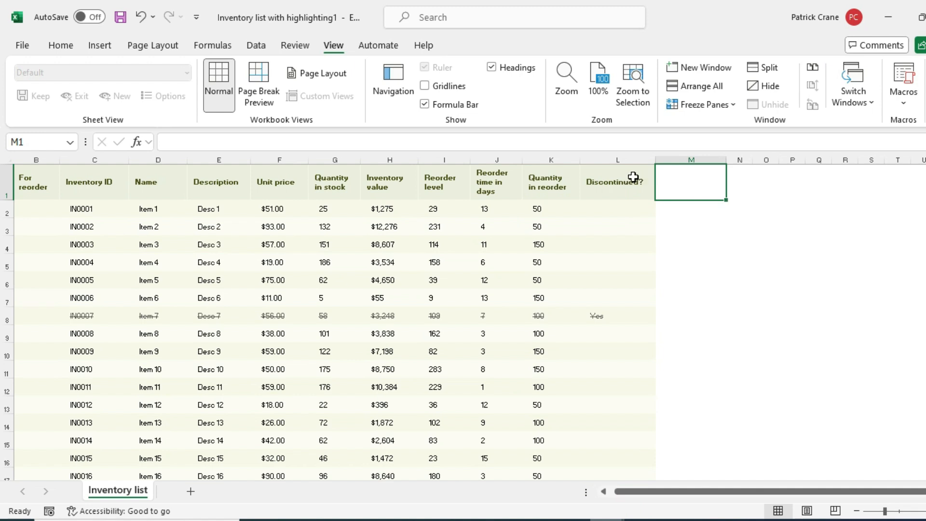
Step: Fill the Discontinued? header from L1 right into M1, and fill M1 down into M2 and M3
click(670, 177)
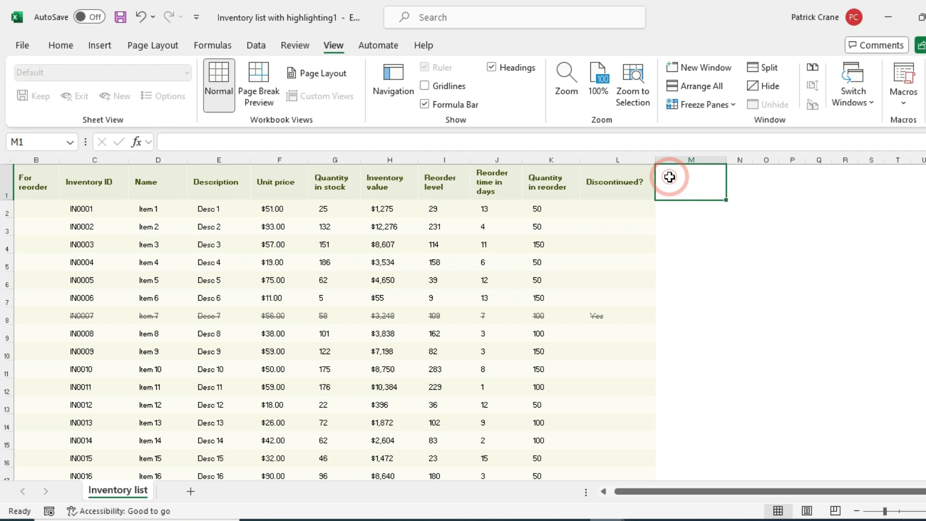
key(ctrl+r)
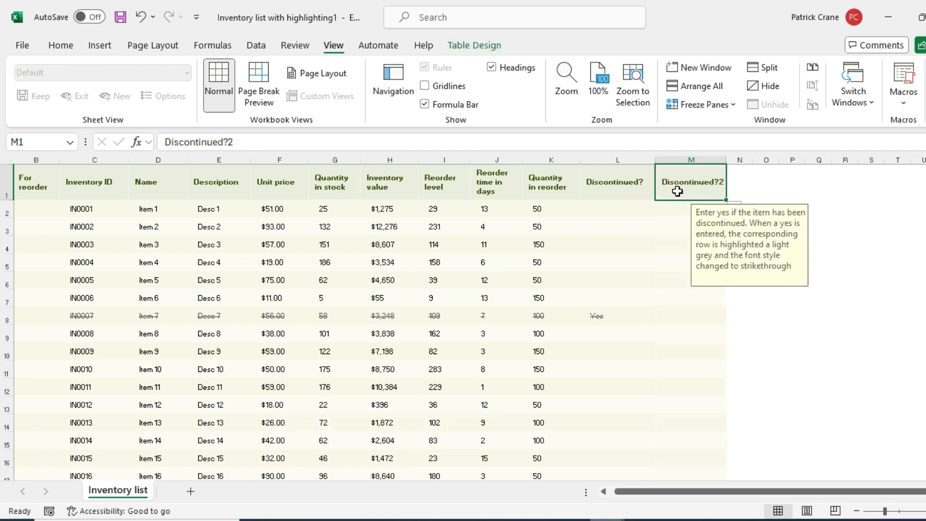
click(676, 211)
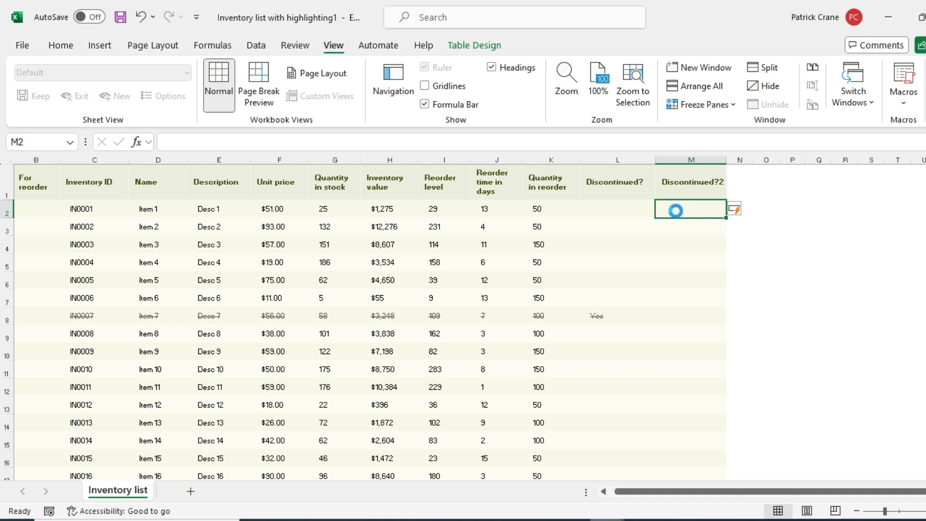
key(ctrl+d)
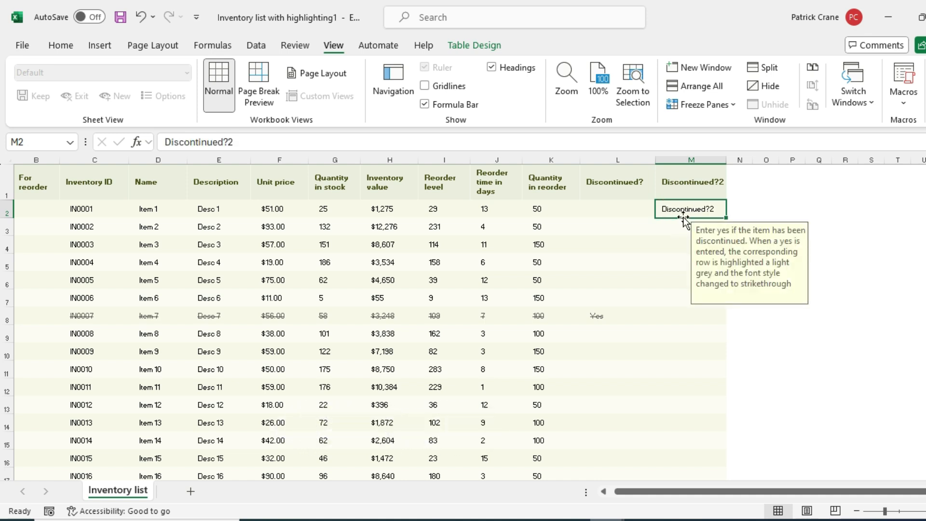
click(683, 227)
key(ctrl+d)
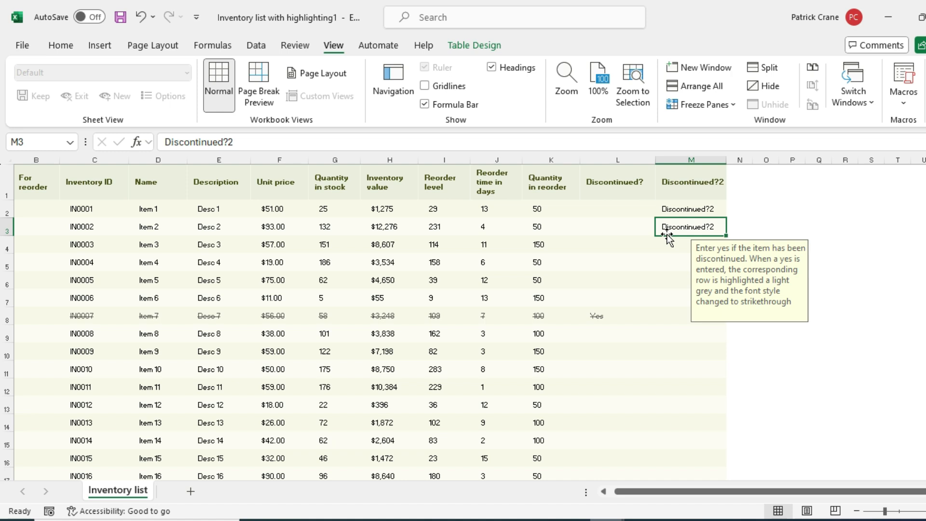
Step: Display the drop-down list of entries for the empty cell H28 below the inventory items
scroll(666, 234, down, 4)
scroll(448, 371, down, 2)
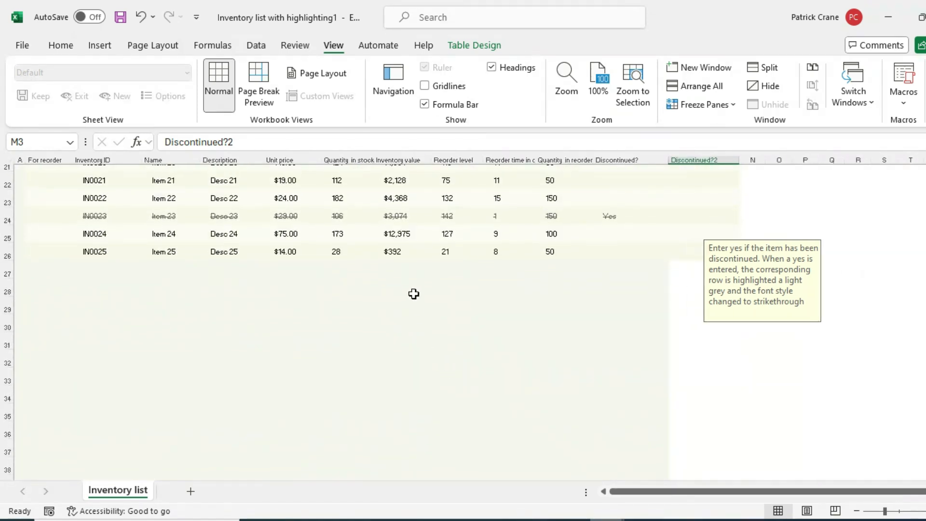
click(410, 295)
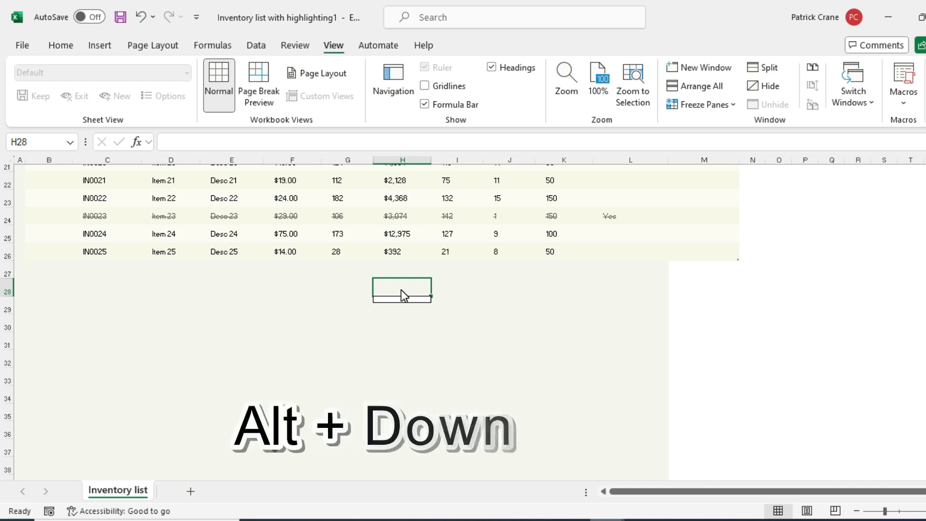
click(422, 318)
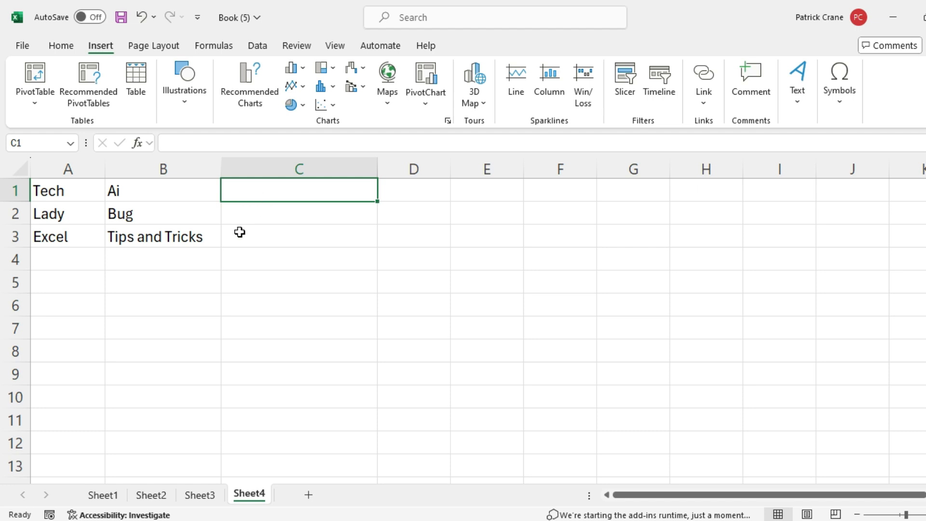
Step: Enter =CONCAT(A1," ",B1) in C1 of Sheet4 to join the texts of A1 and B1 with a space
click(306, 188)
key(ctrl+z)
text(=)
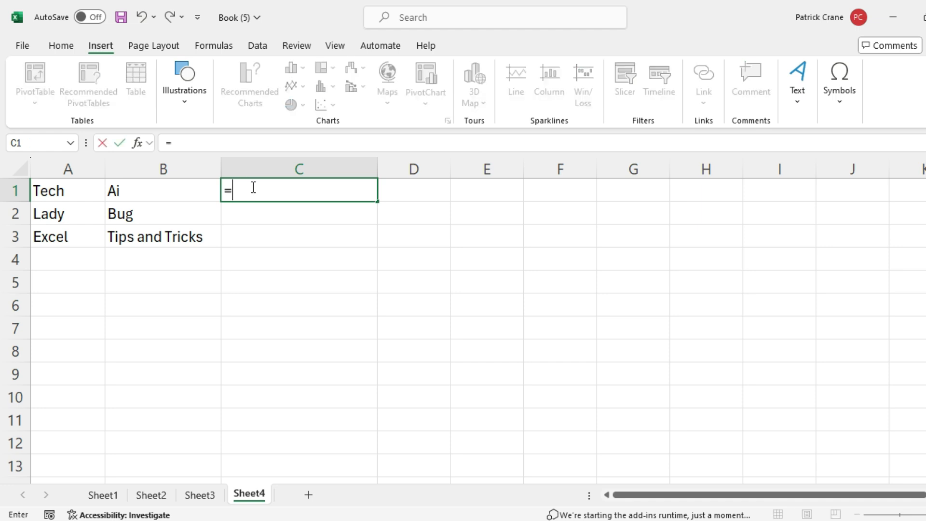
text(concat)
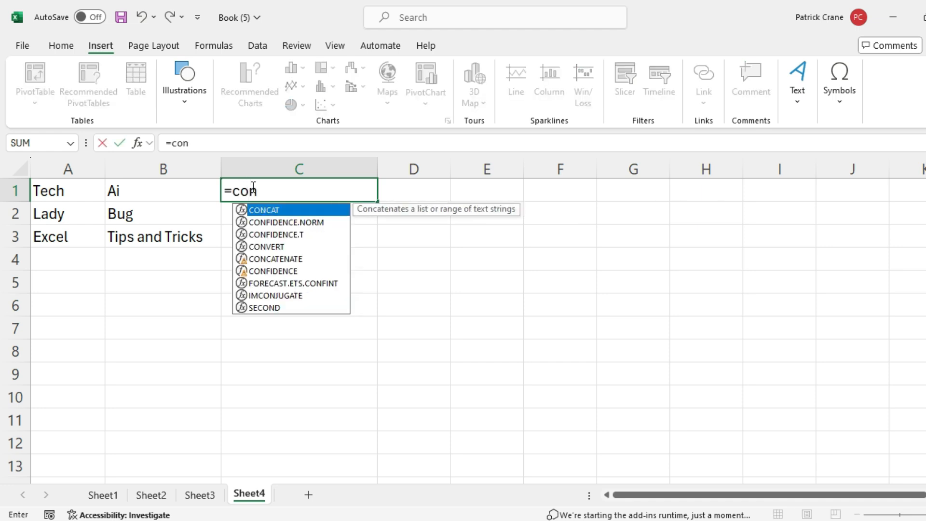
click(273, 210)
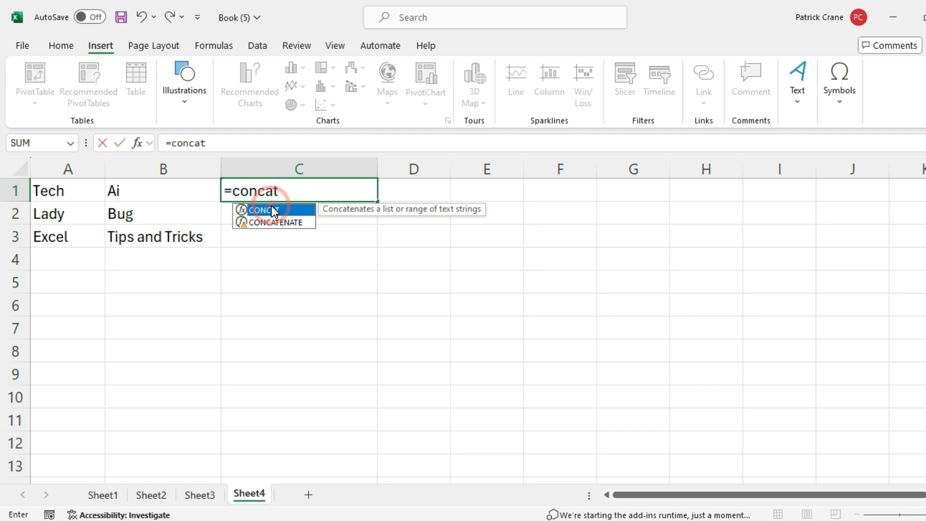
double_click(273, 210)
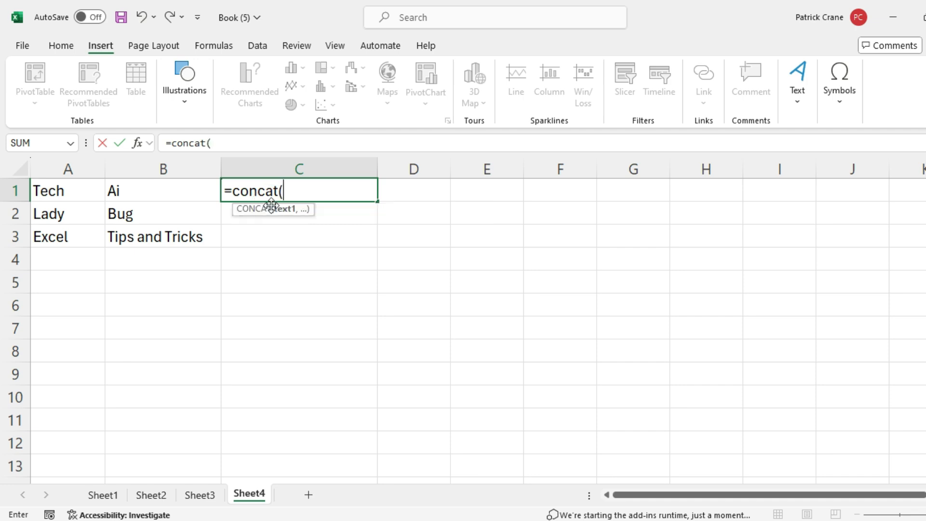
click(93, 189)
text(,)
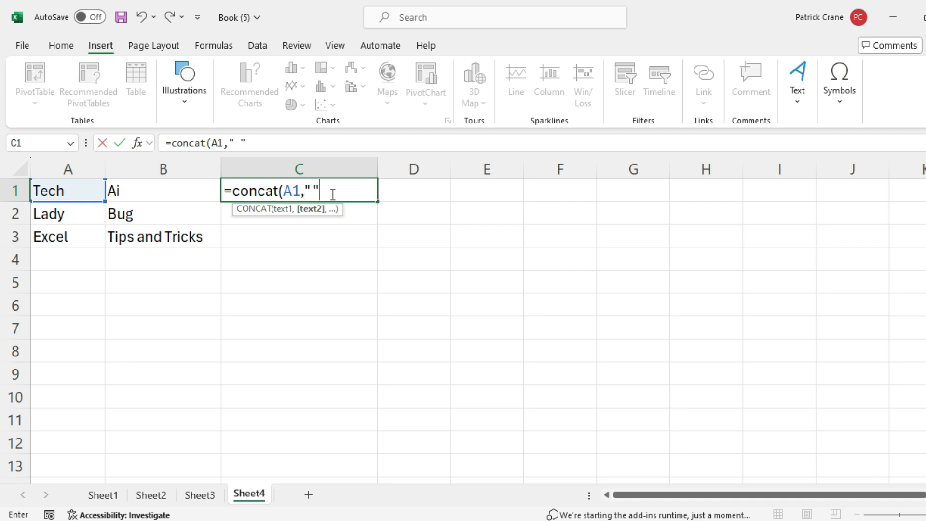
text(" ",)
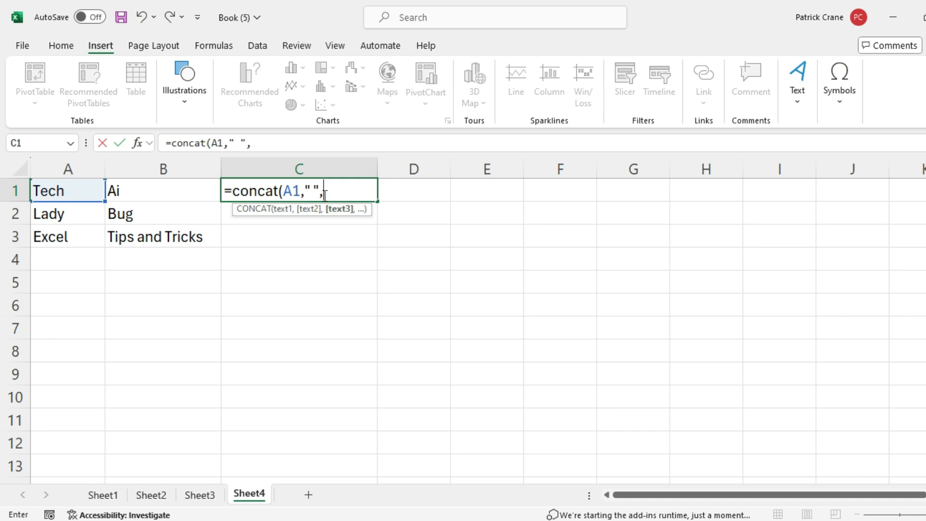
click(166, 190)
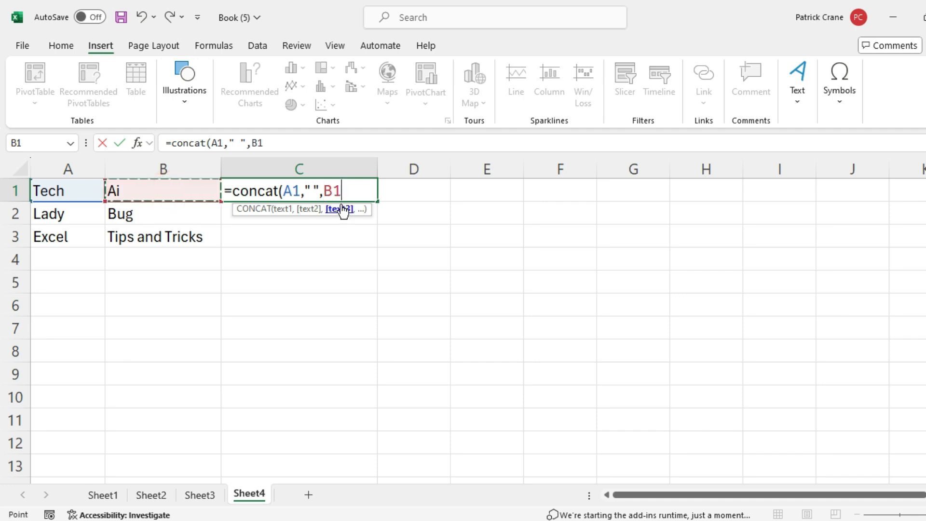
text())
key(Return)
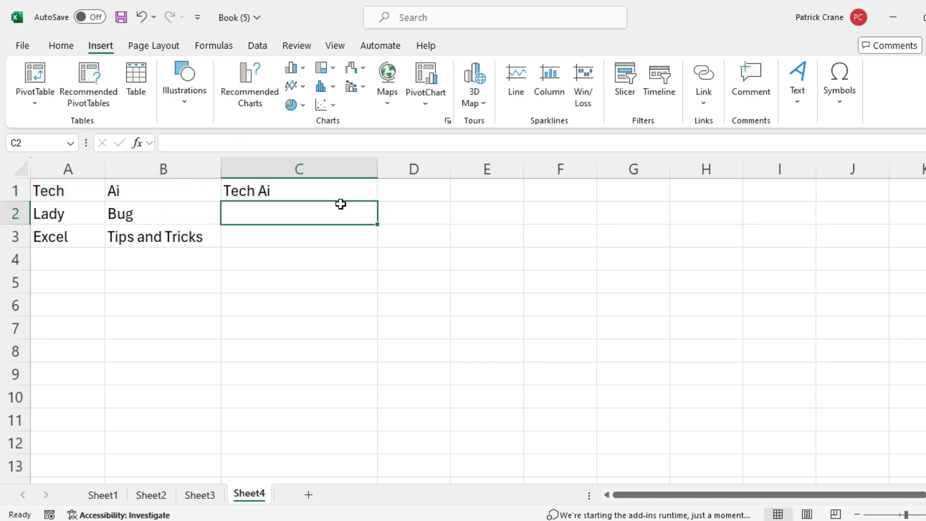
click(326, 191)
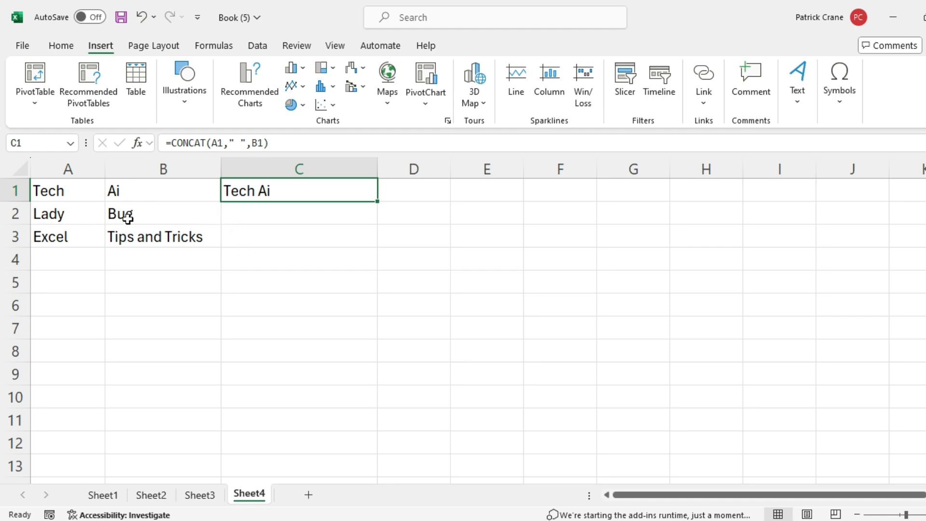
Step: Replace the CONCAT formula in C1 of Sheet4 with the plain text Tech Ai
click(271, 184)
key(BackSpace)
text(Tech Ai)
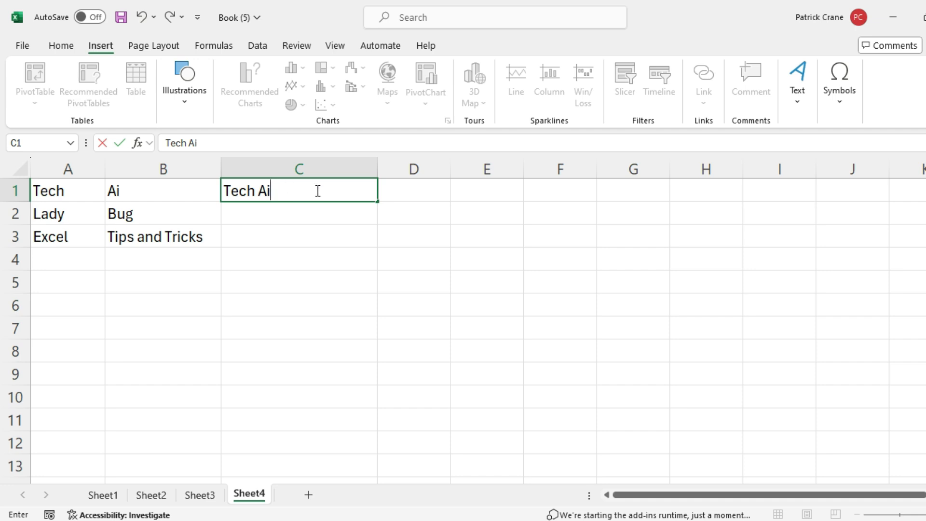
click(300, 215)
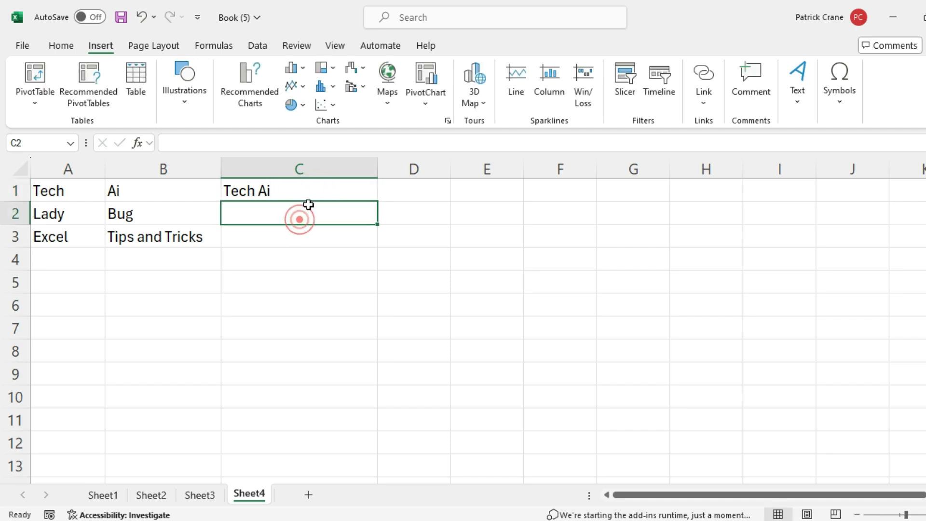
Step: Fill C1 down through C3 and switch the fill option to Flash Fill to join each row's texts
click(315, 194)
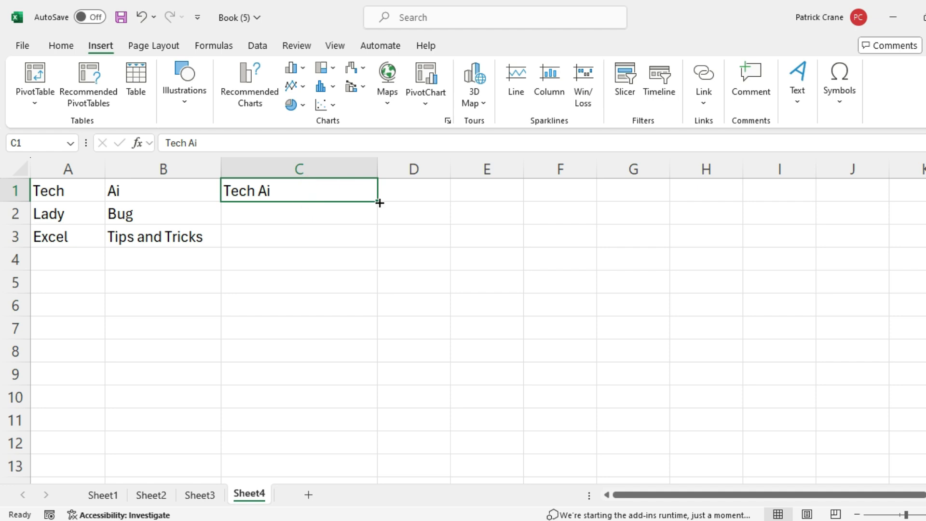
drag(378, 201, 377, 242)
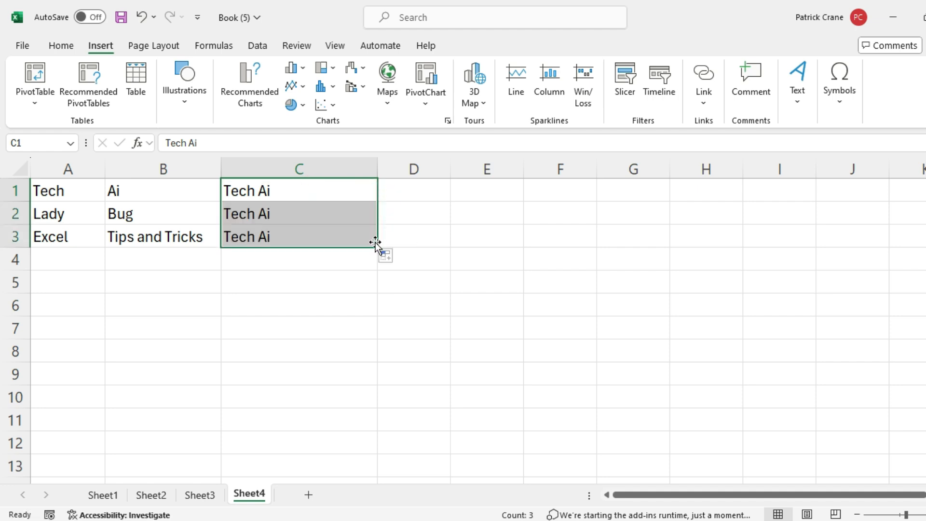
click(386, 257)
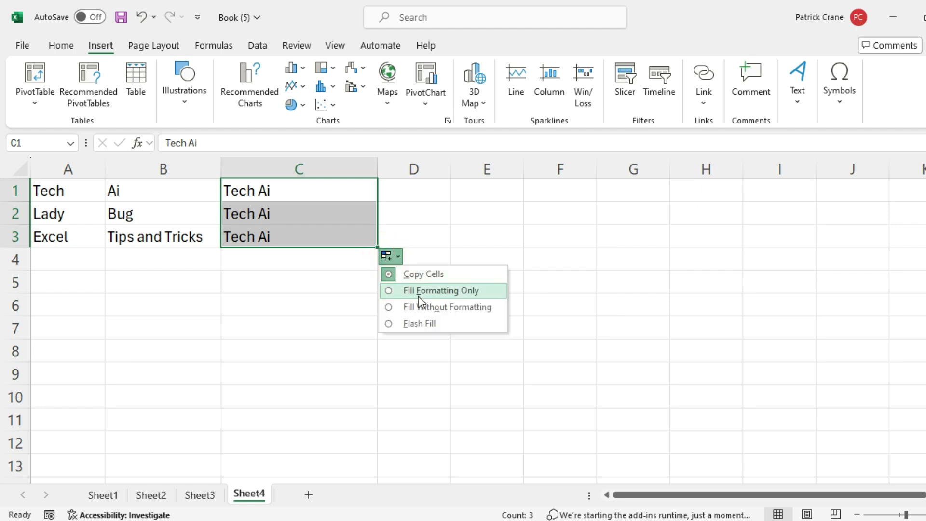
click(429, 323)
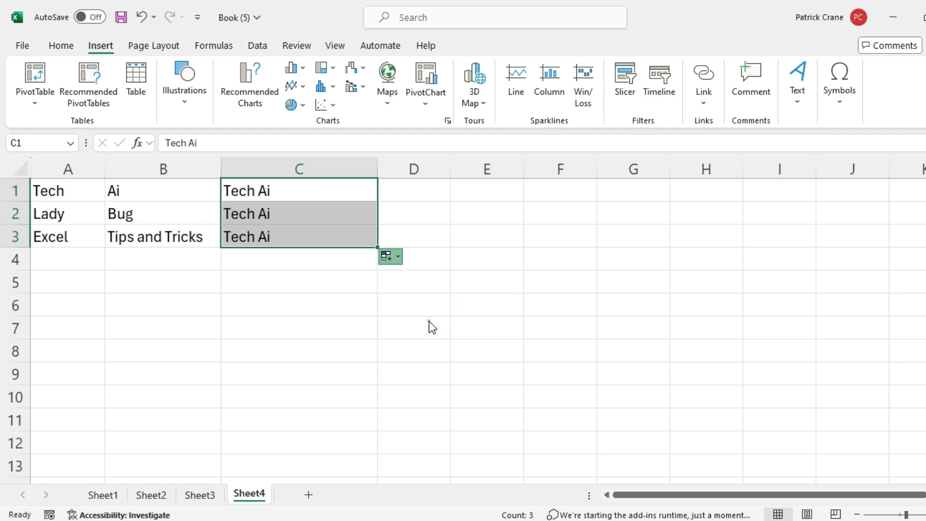
click(198, 222)
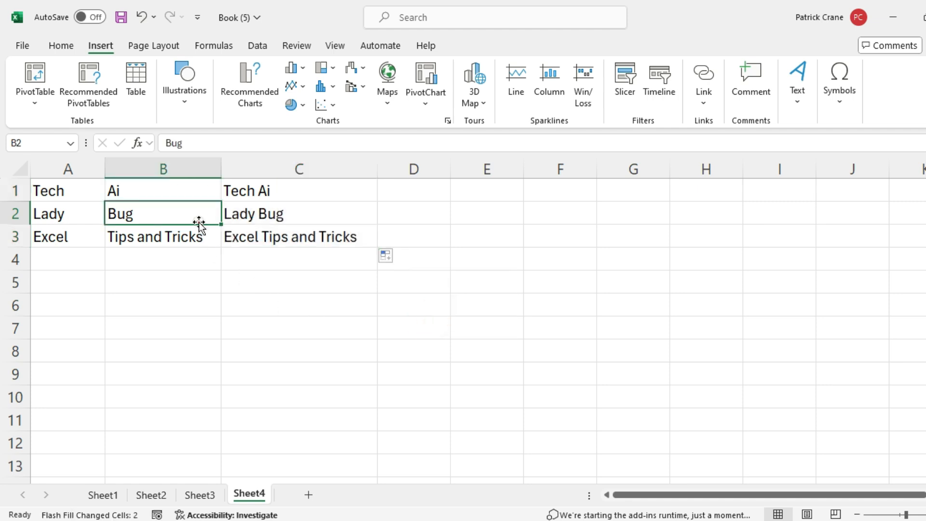
click(252, 222)
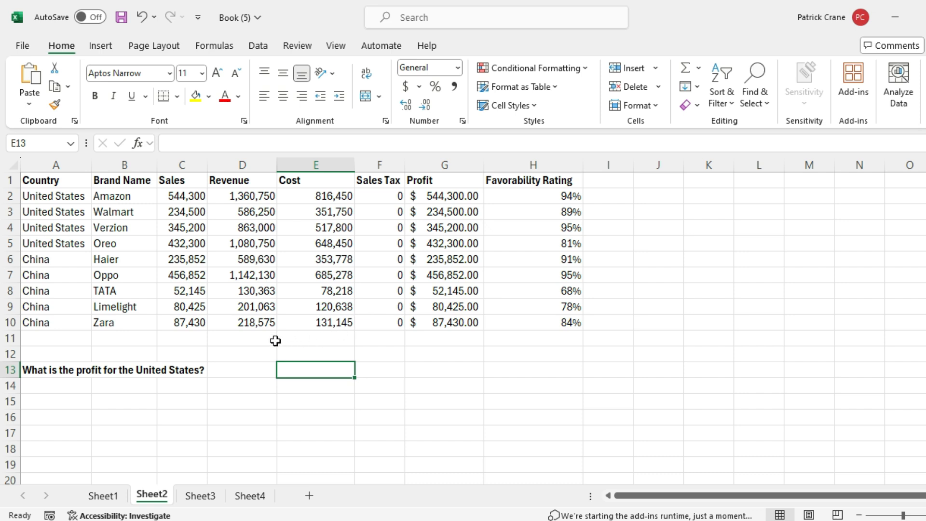
Step: Enter =SUMIF(A2:A10,"united states",G2:G10) in E13 of Sheet2 to total the United States profit
click(290, 370)
text(=s)
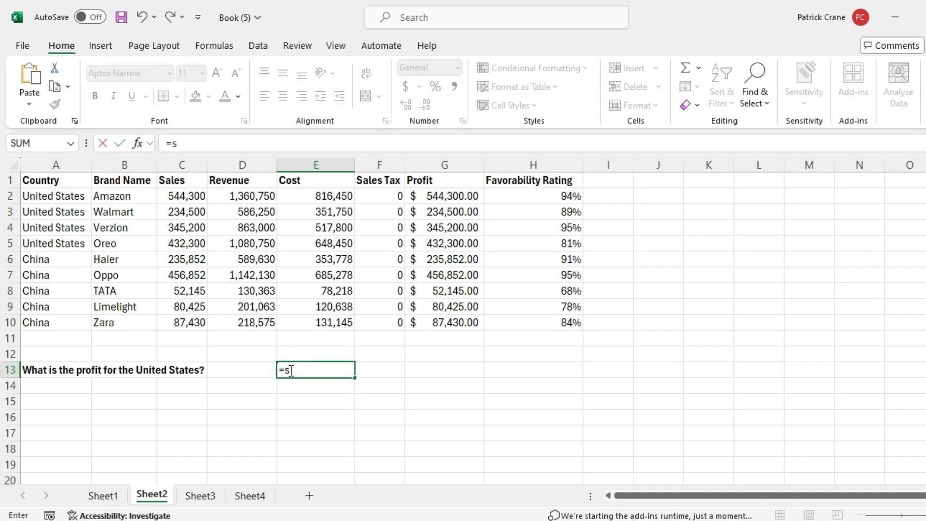
text(umif)
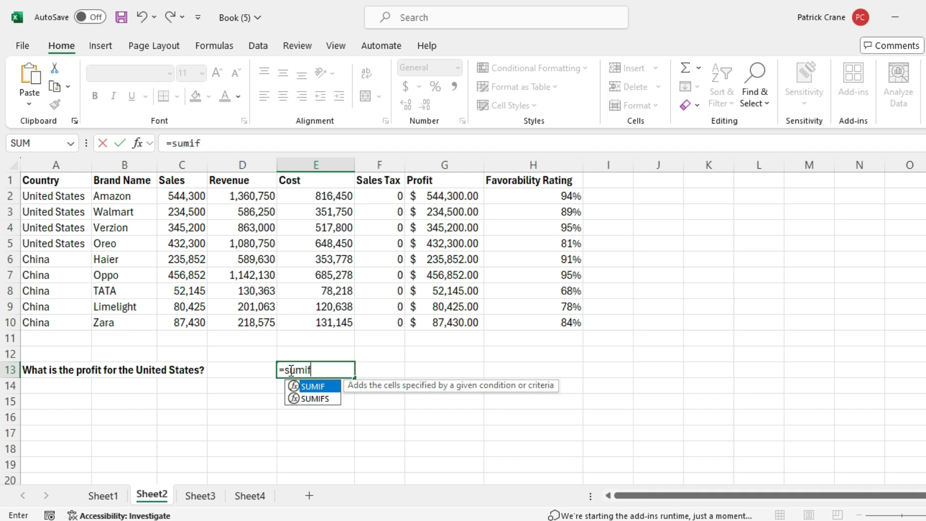
text(()
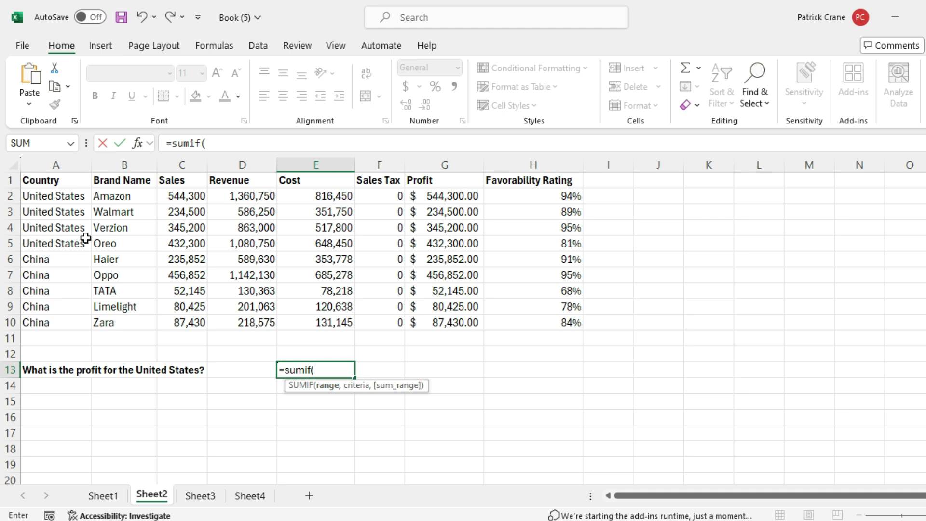
drag(69, 197, 74, 322)
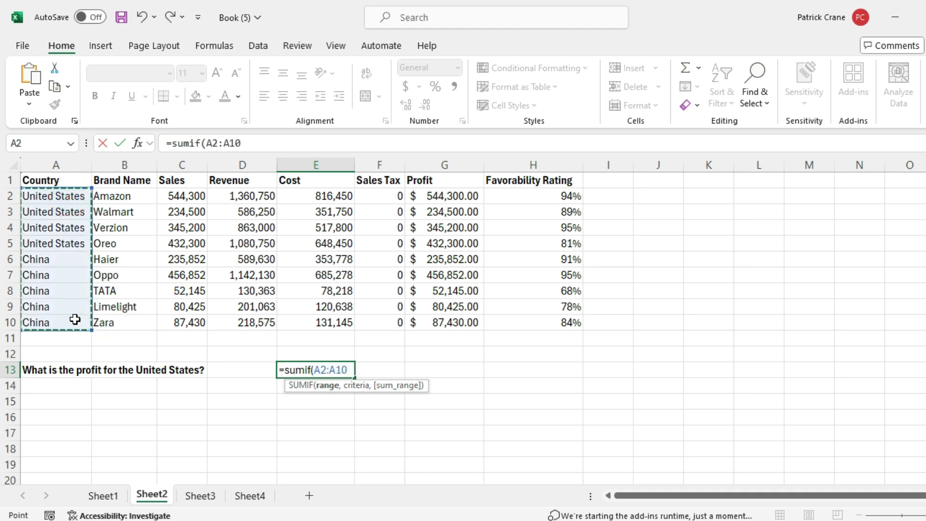
text(,)
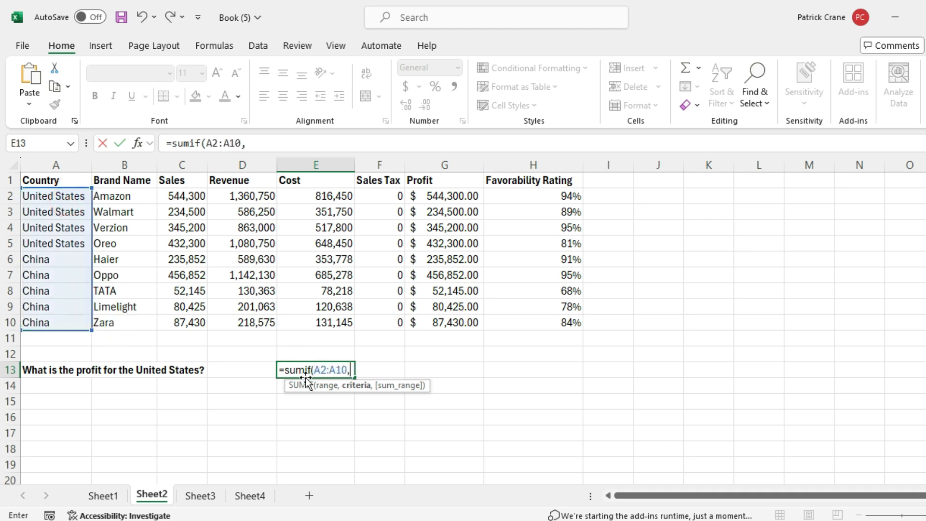
text("united states",)
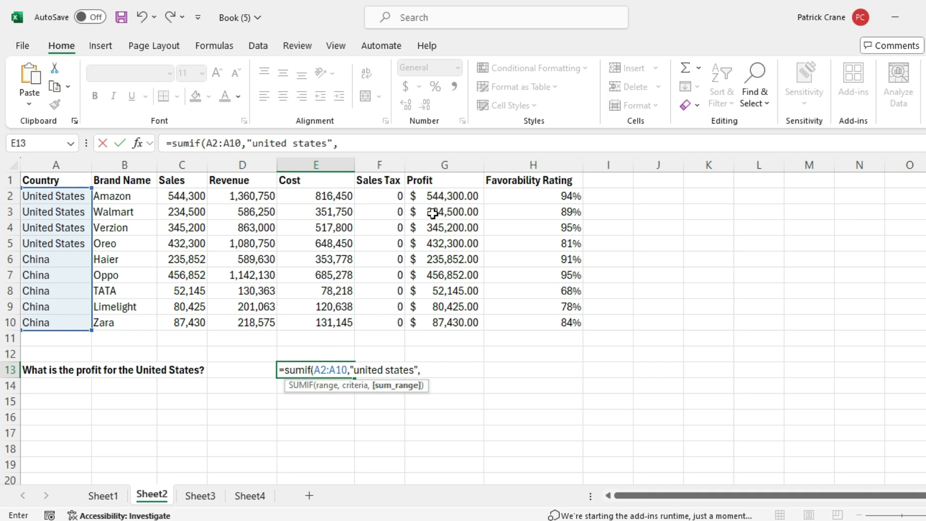
drag(453, 195, 452, 324)
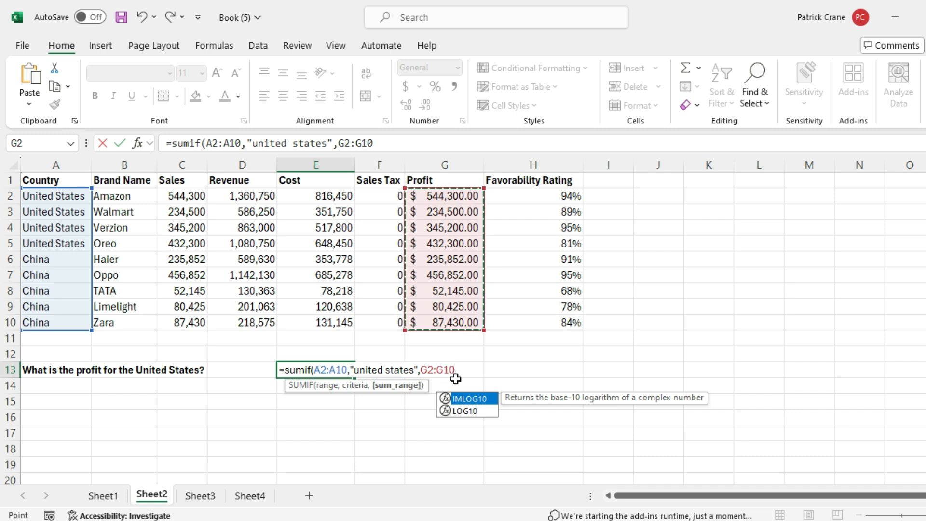
text())
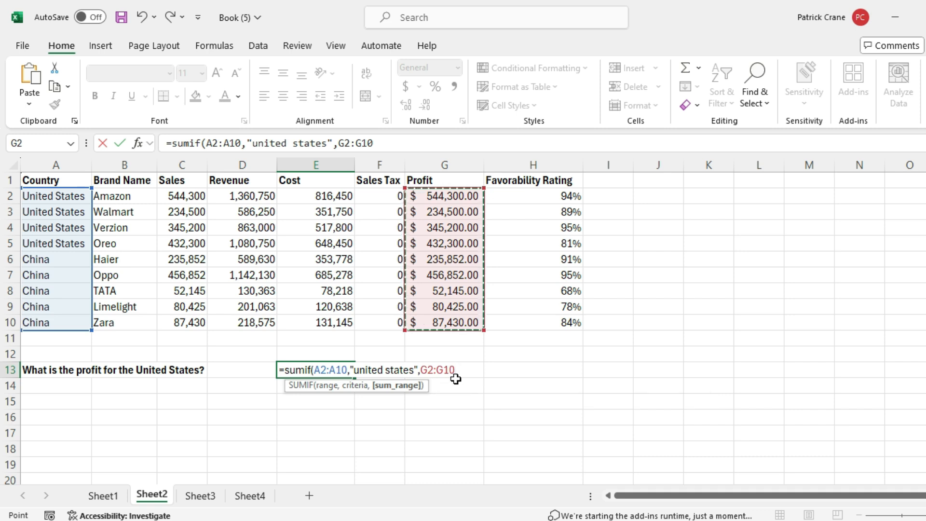
click(379, 374)
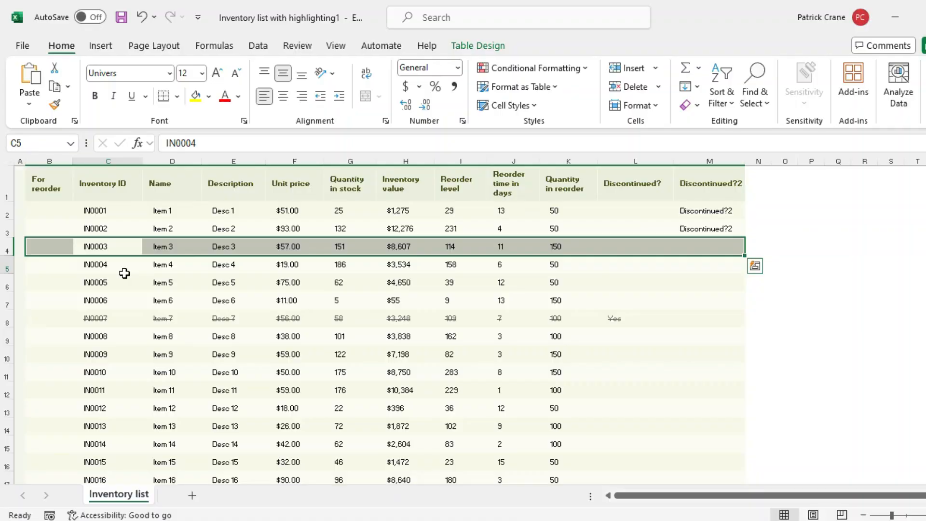
Step: Select the whole table row of item IN0004 in the inventory list and move it between IN0001 and IN0002
click(124, 272)
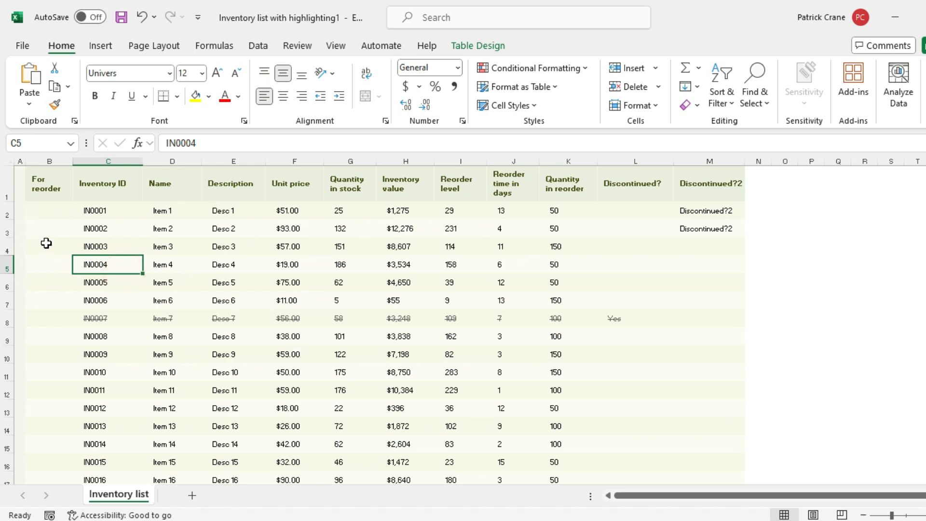
key(shift+space)
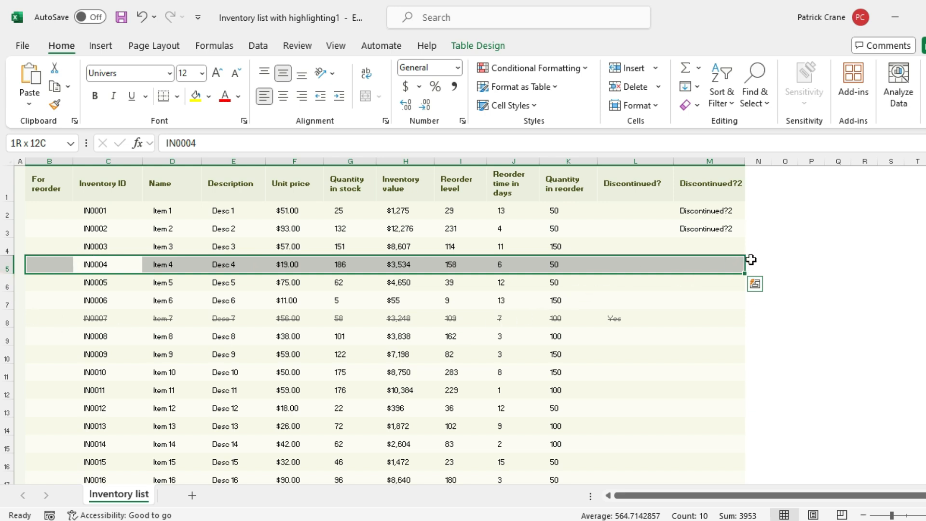
drag(745, 264, 701, 218)
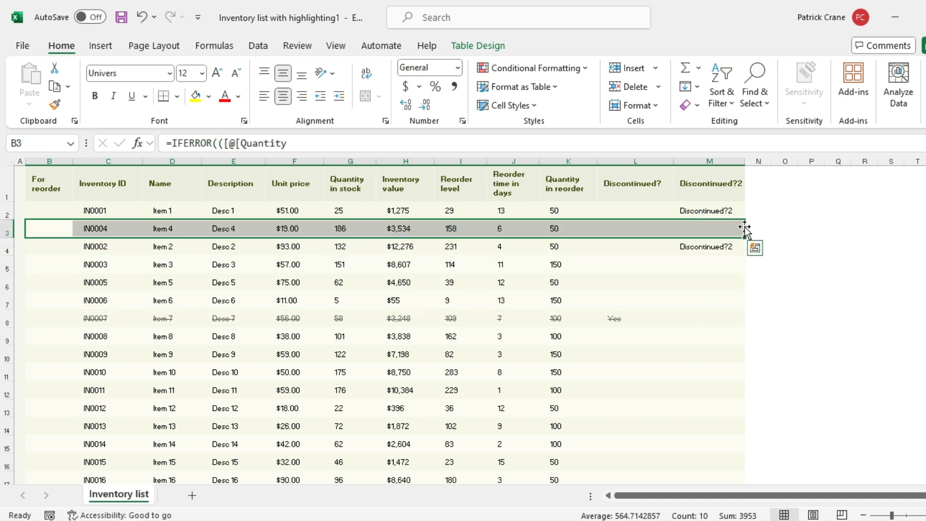
Step: Move the IN0004 row down between IN0009 and IN0010, and undo both row moves
drag(747, 234, 735, 367)
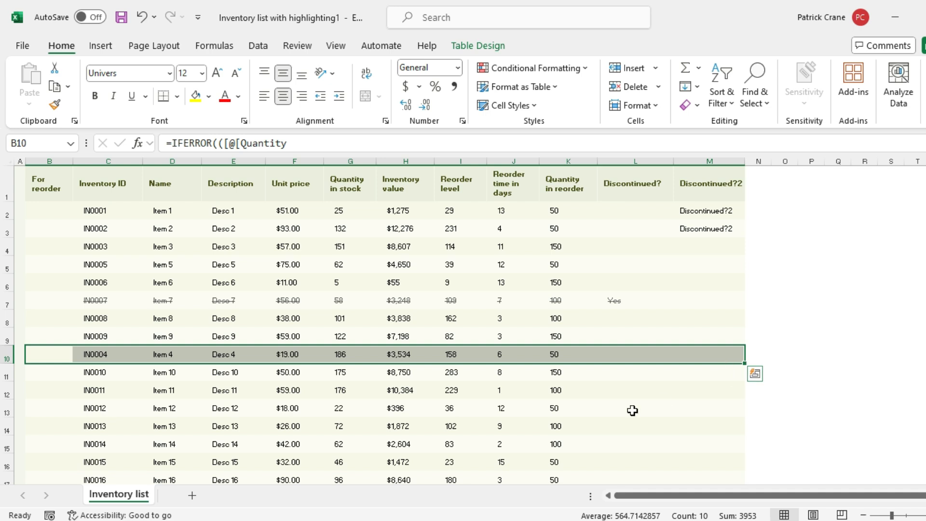
key(ctrl+z)
key(ctrl+z)
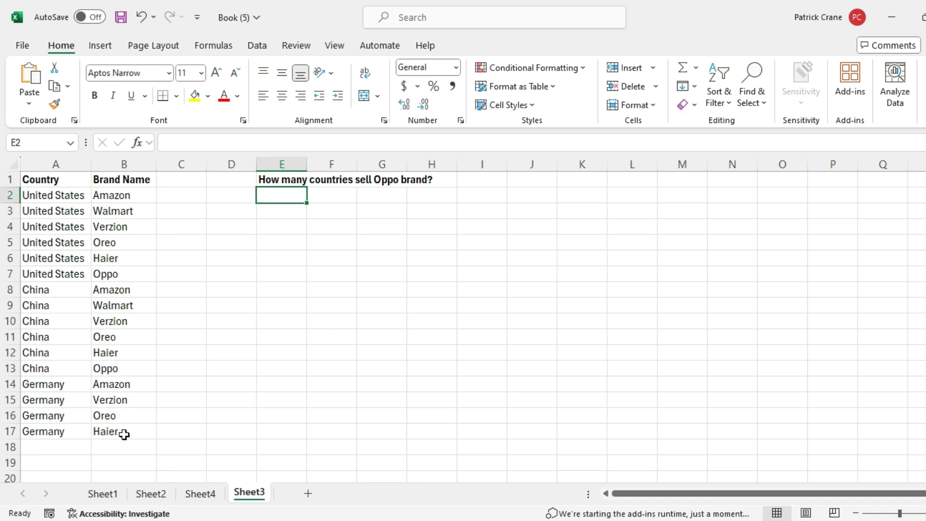
Step: Enter =COUNTIF(B2:B17,"oppo") in E2 of Sheet3 and check it against the Oppo entries in the Brand Name column
click(276, 195)
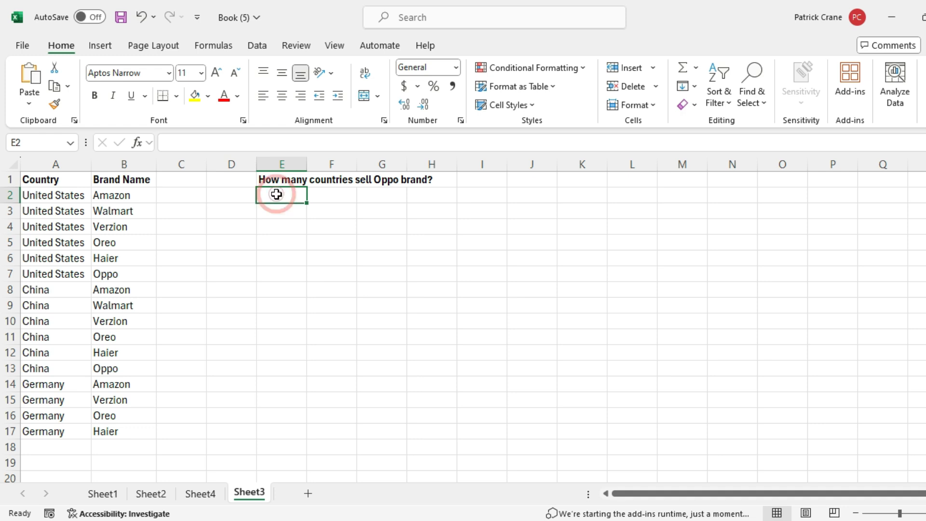
text(=count)
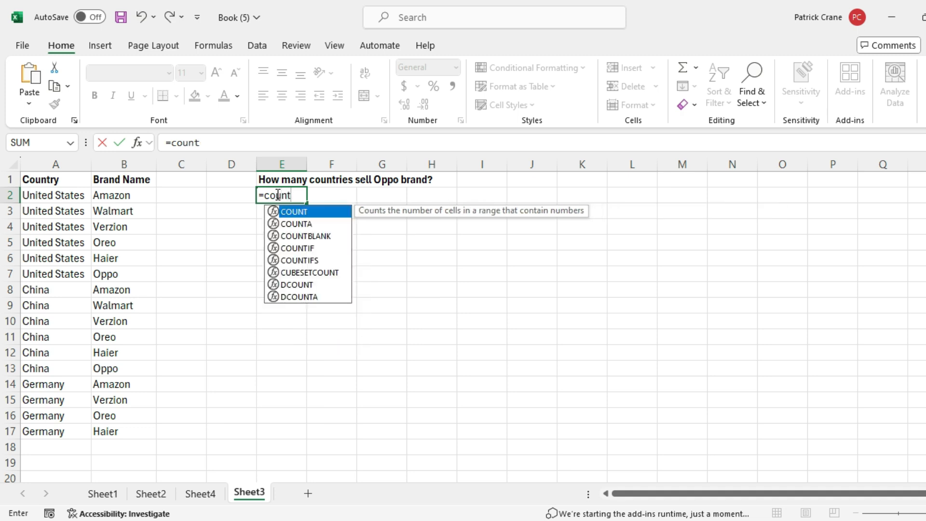
text(if)
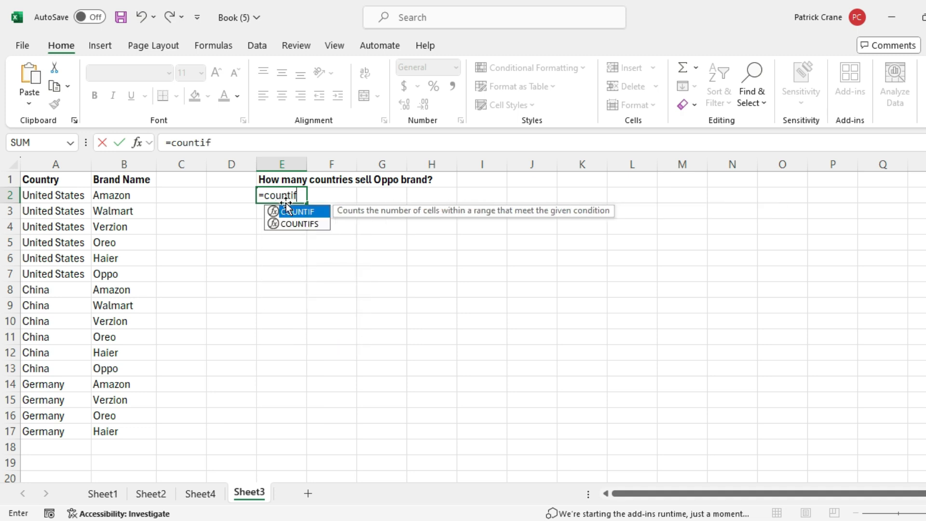
text(()
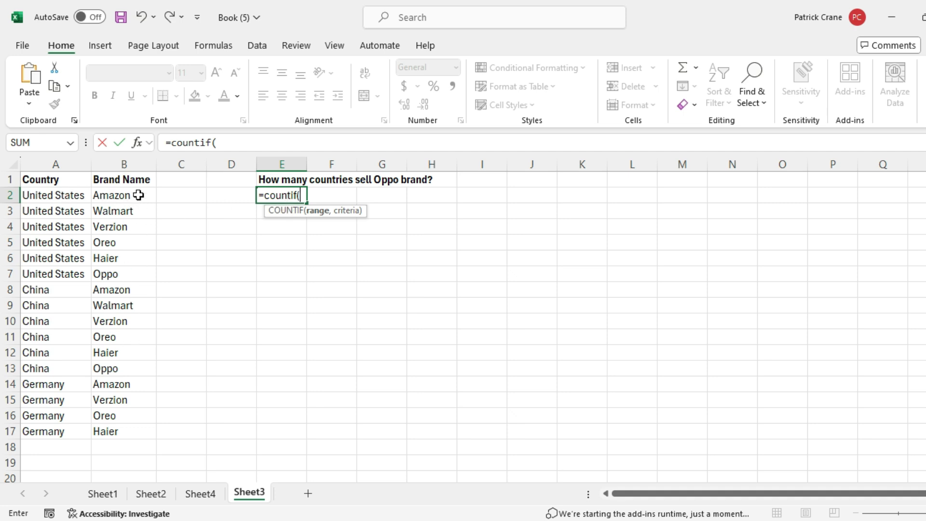
drag(139, 195, 123, 430)
text(,"oppo)
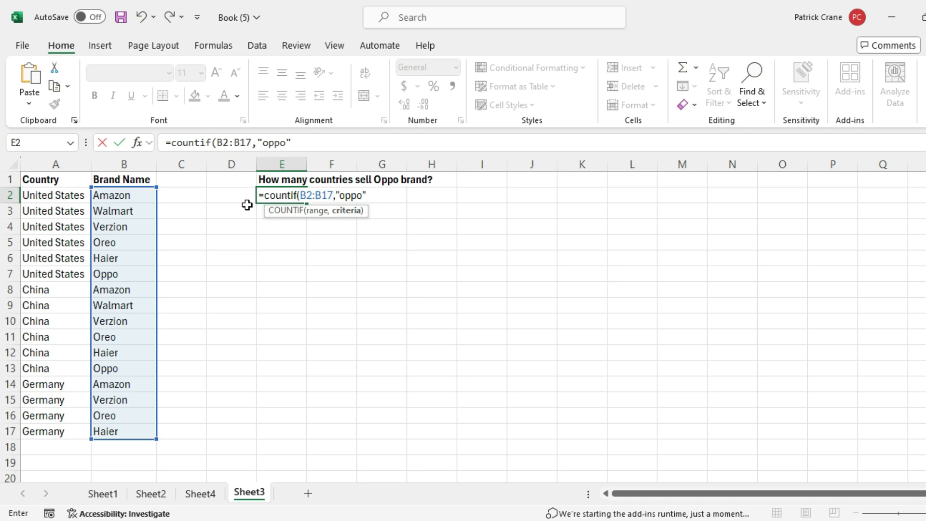
text())
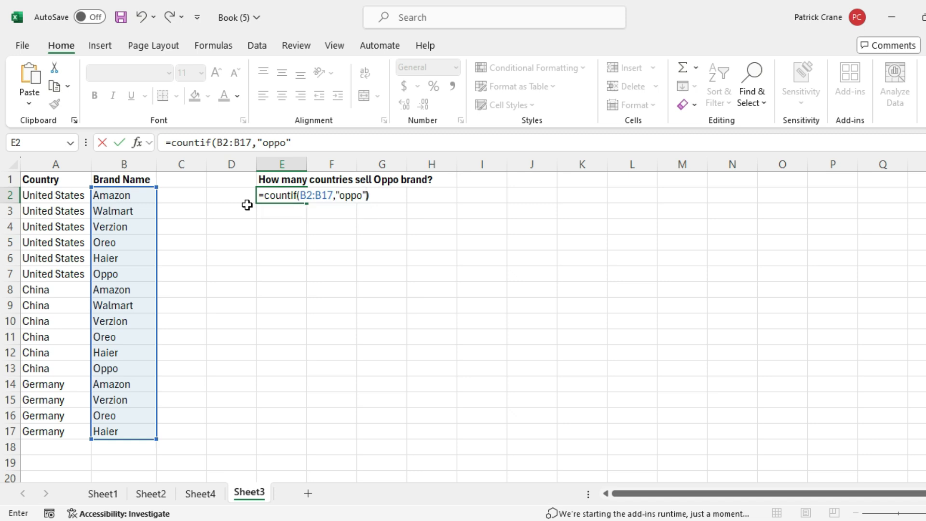
key(Return)
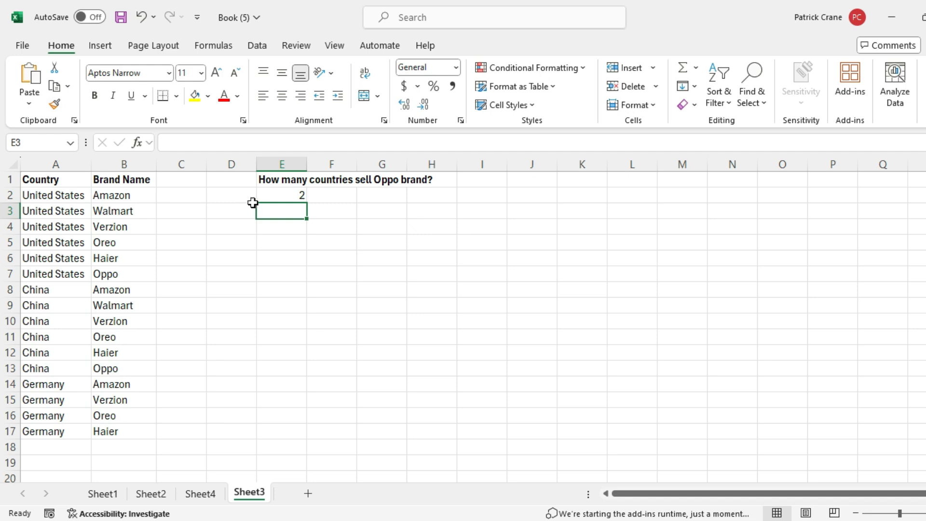
click(285, 195)
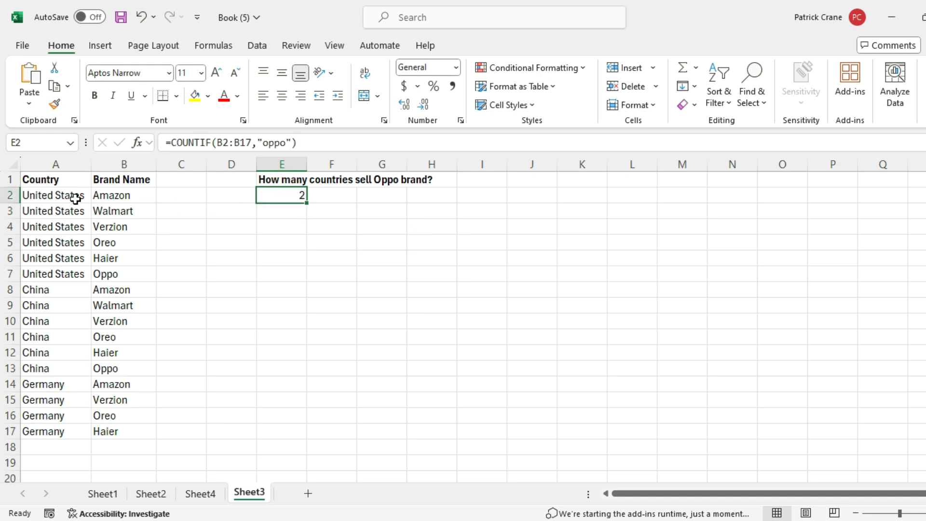
click(102, 278)
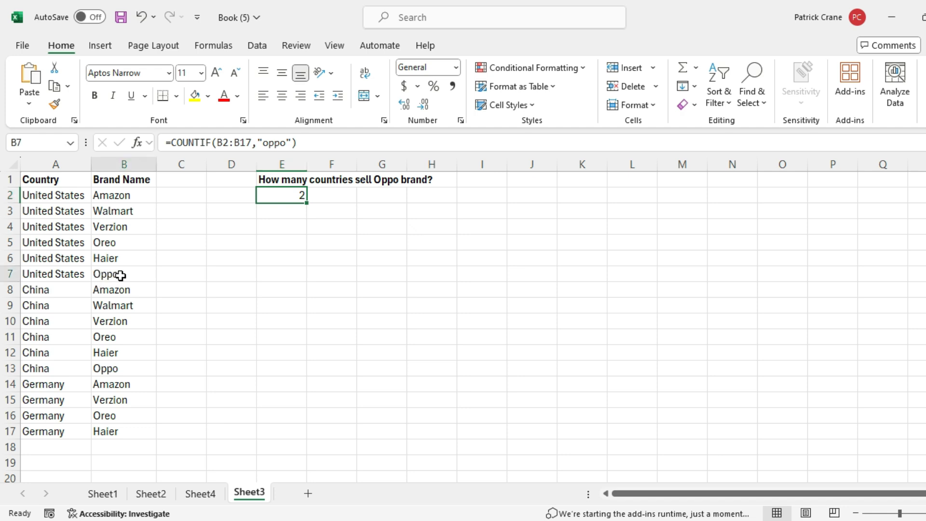
click(98, 370)
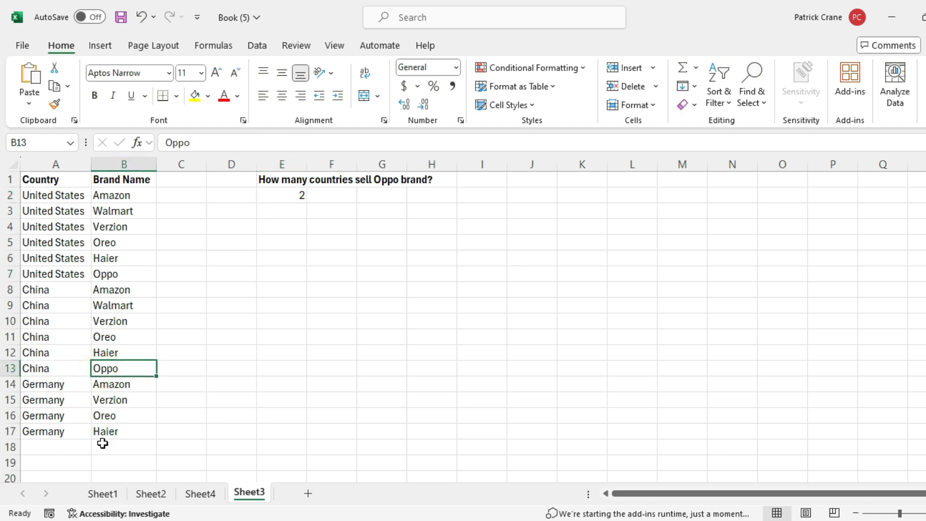